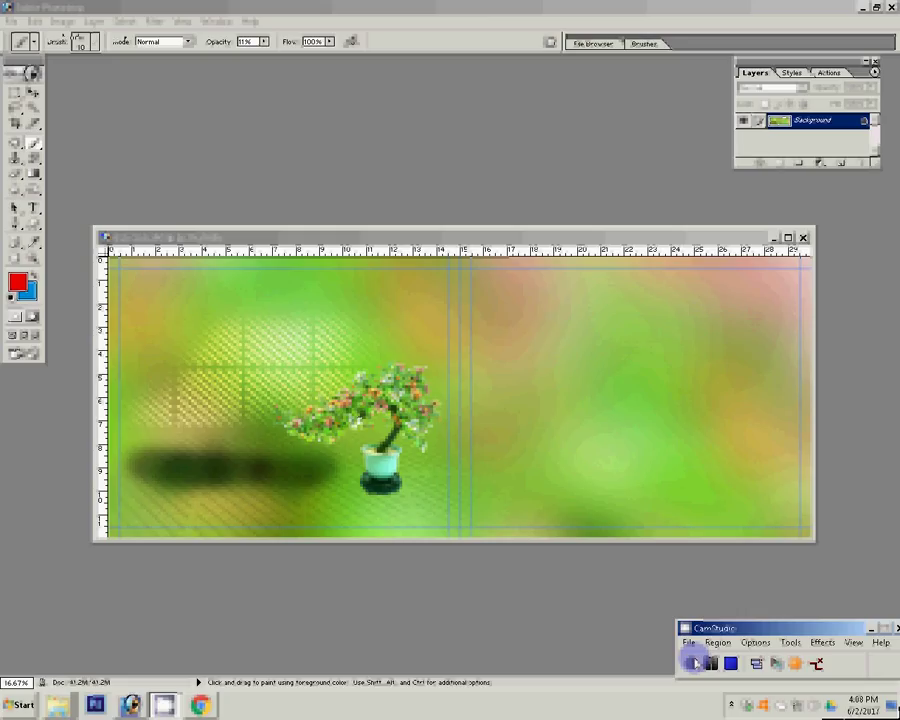
Resize BSA (218).JPG to 36 × 12 inches with proportions unconstrained and resolution adjusted.
{"action": "key", "text": "ctrl+alt+i"}
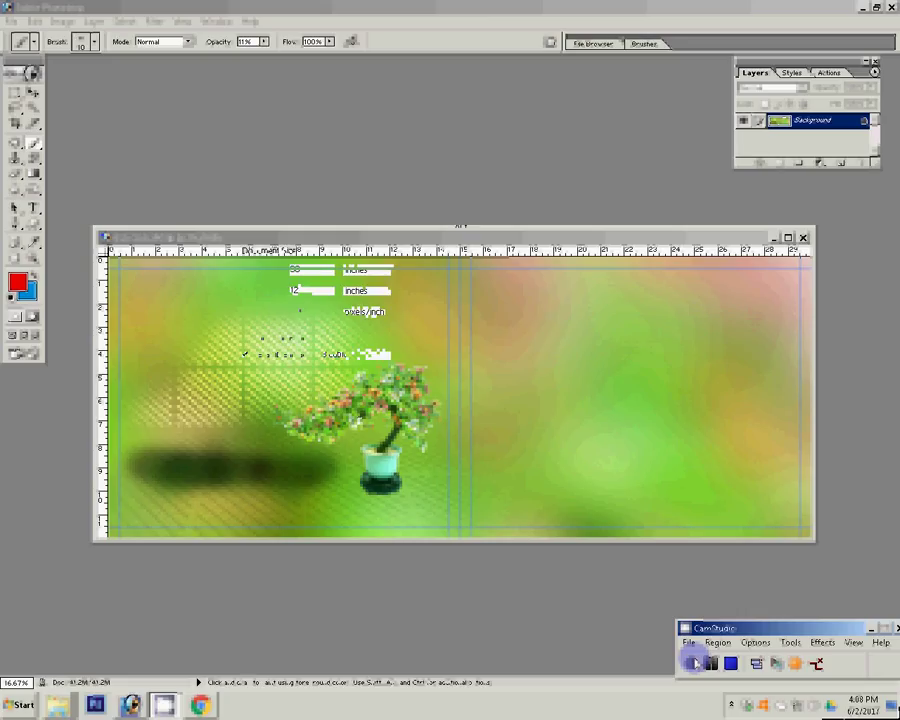
{"action": "key", "text": "Tab"}
{"action": "type", "text": "3"}
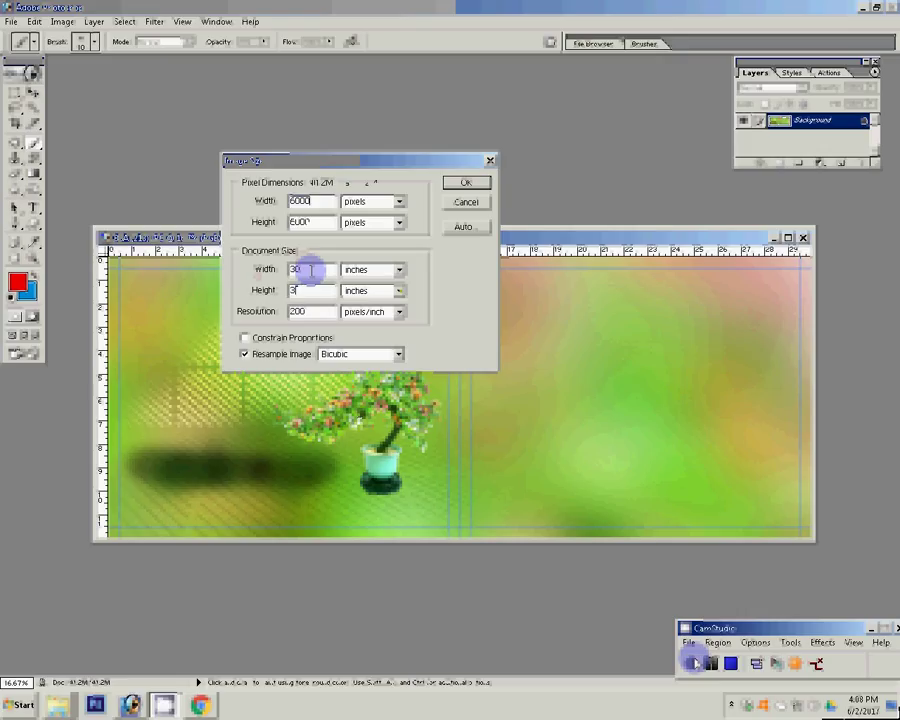
{"action": "type", "text": "6"}
{"action": "double_click", "coordinate": [297, 269]}
{"action": "type", "text": "3"}
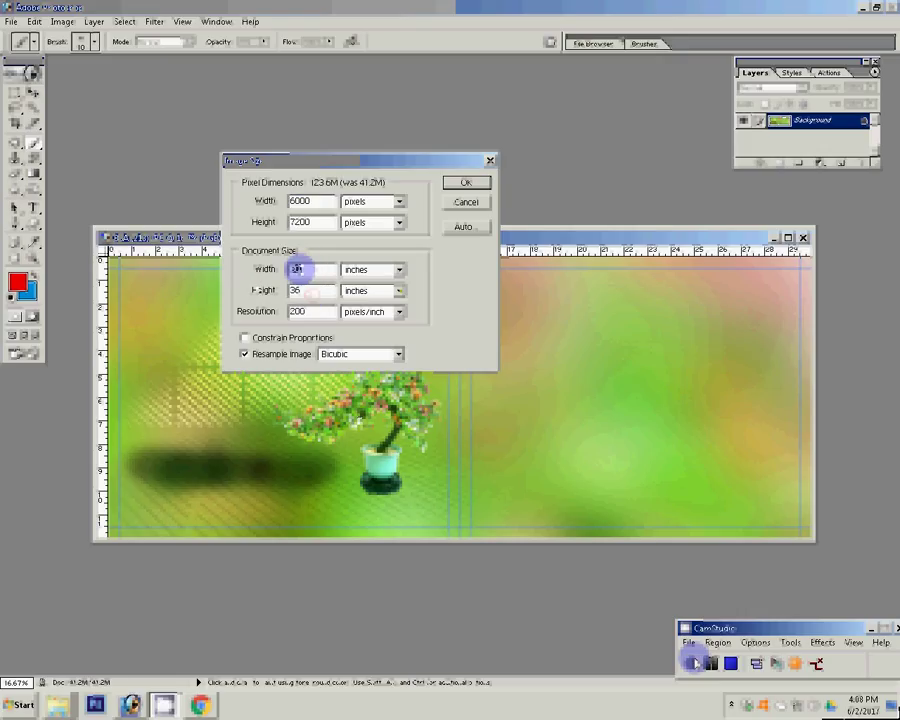
{"action": "type", "text": "0"}
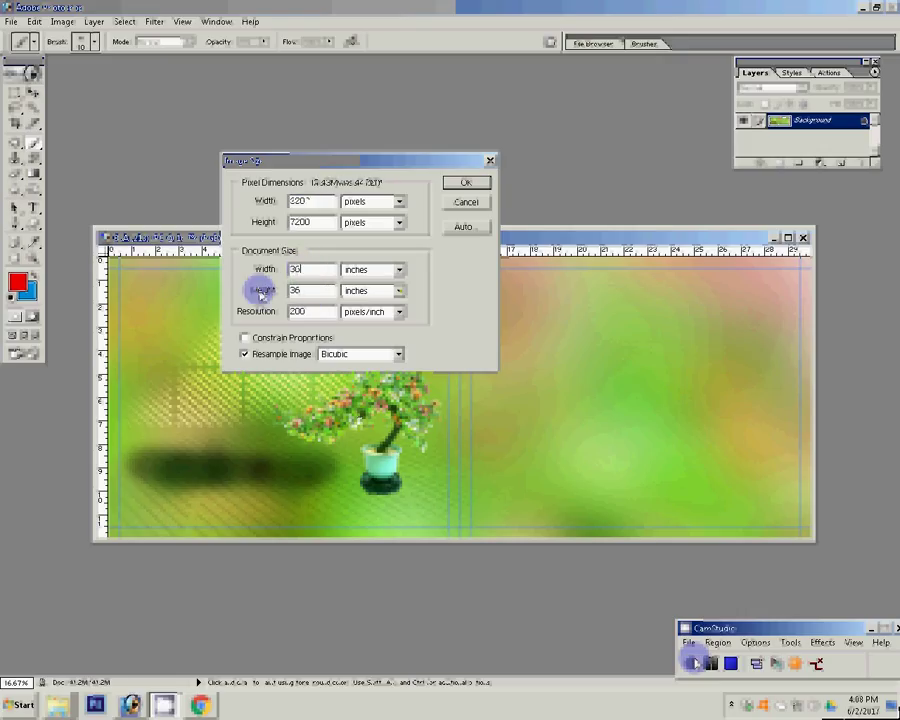
{"action": "key", "text": "Tab"}
{"action": "type", "text": "1"}
{"action": "key", "text": "Tab"}
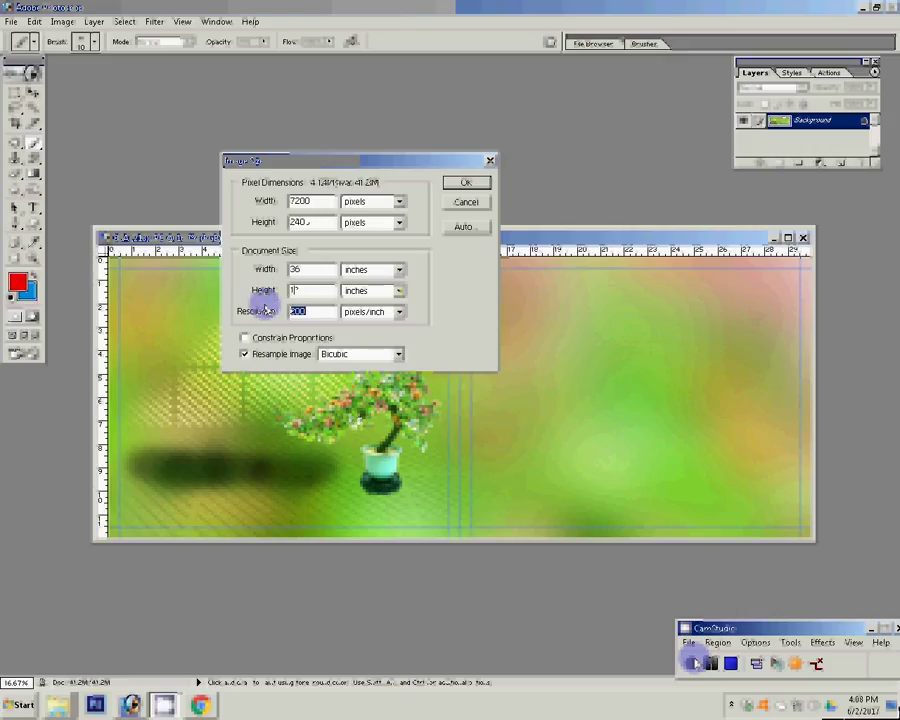
{"action": "type", "text": "3"}
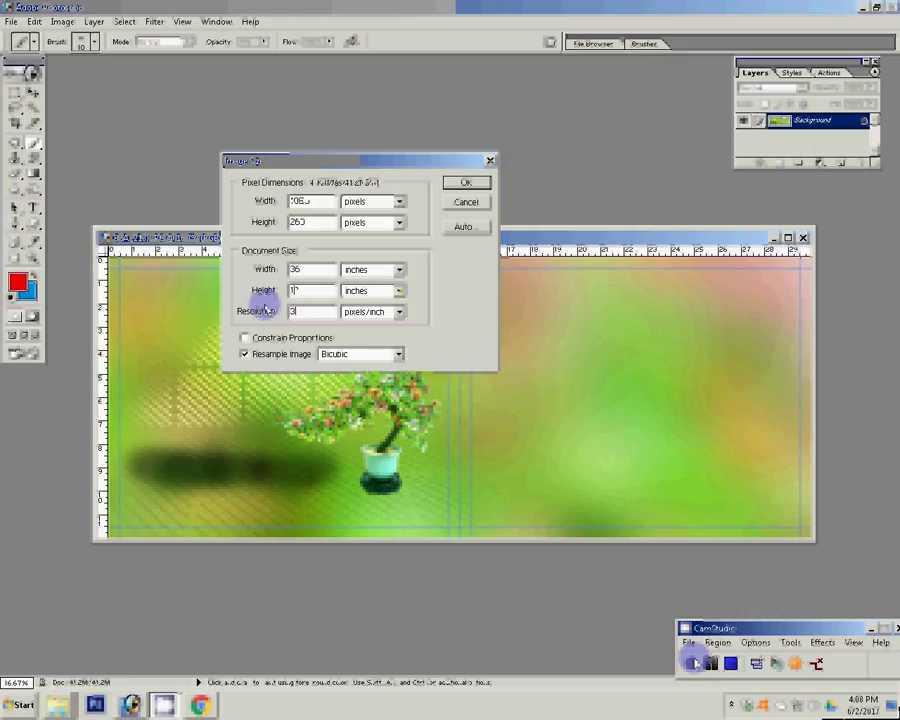
{"action": "type", "text": "00"}
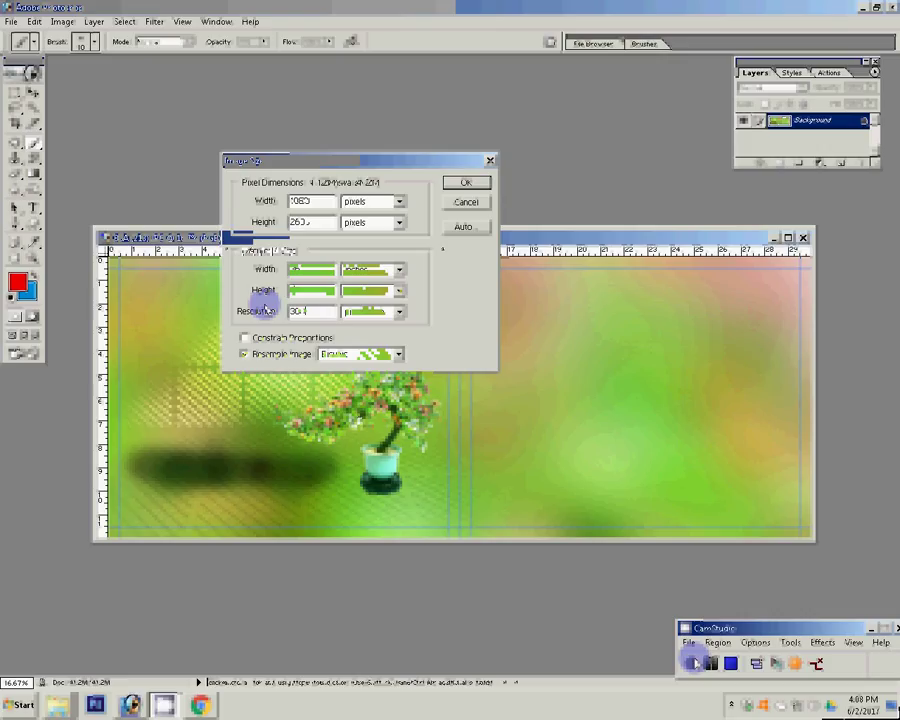
{"action": "key", "text": "Return"}
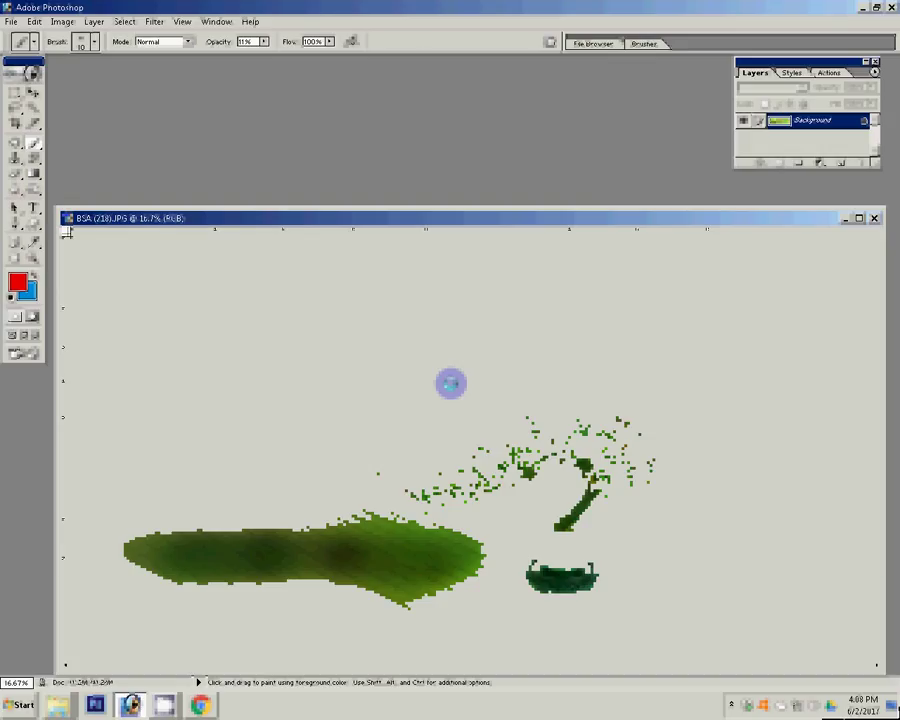
{"action": "key", "text": "z"}
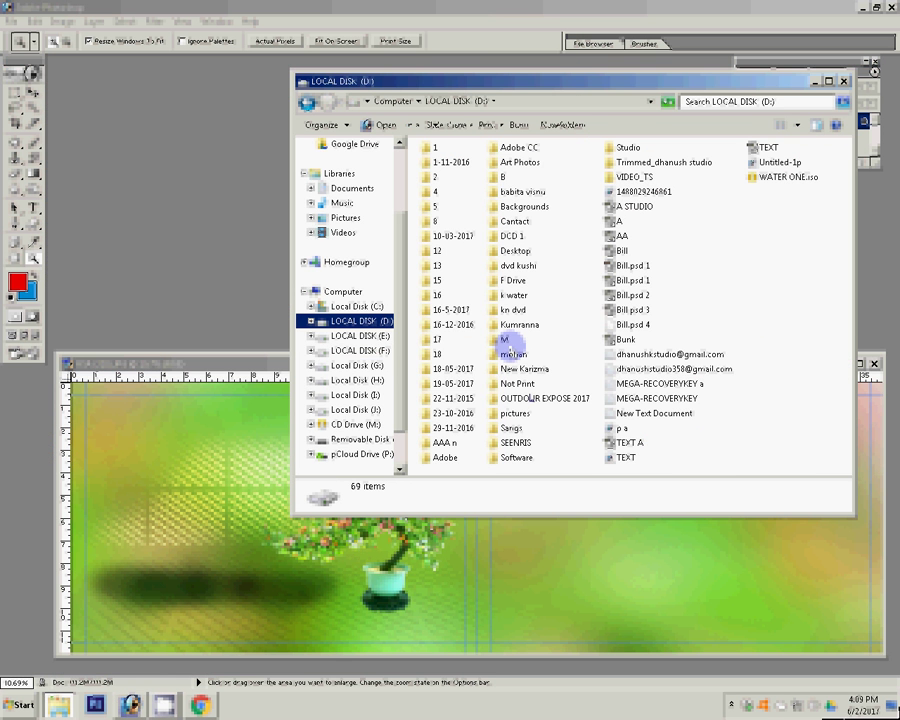
Open drive D's mohan folder and select the DSC_0363 - Copy photo.
{"action": "left_click", "coordinate": [510, 352]}
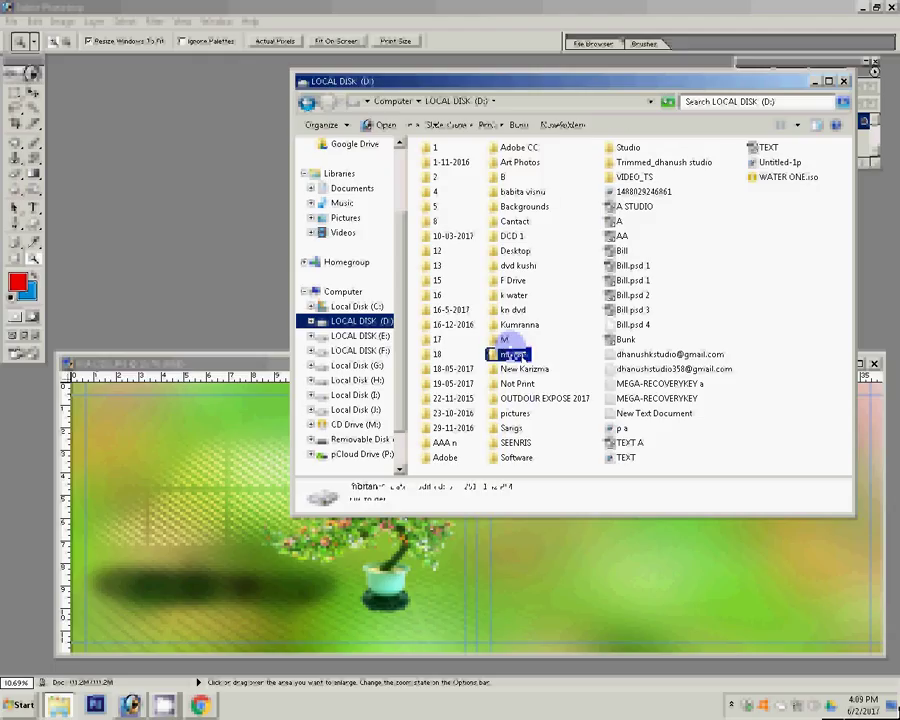
{"action": "double_click", "coordinate": [510, 352]}
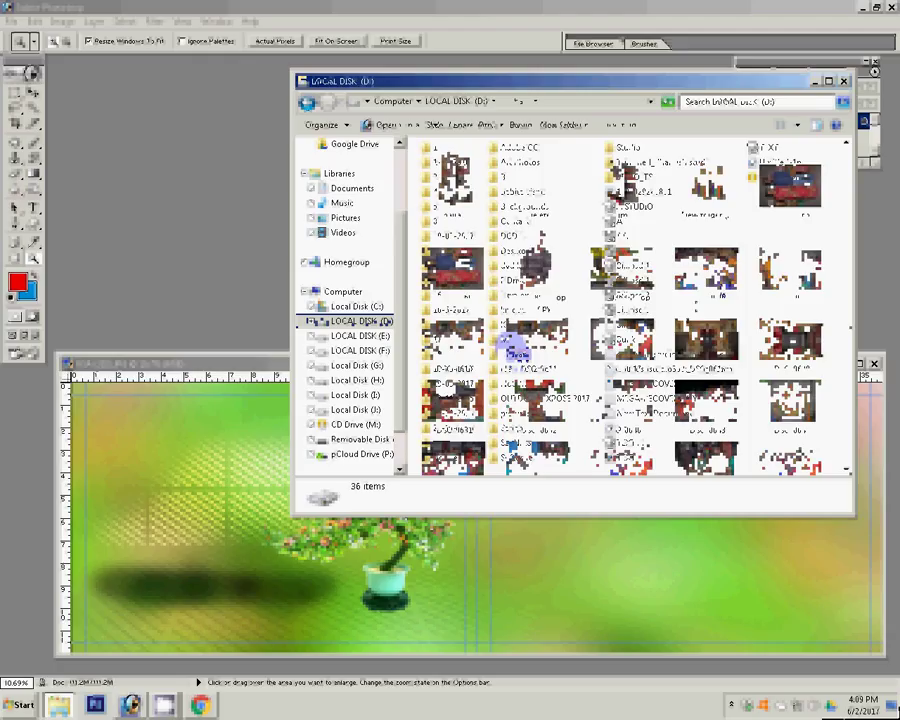
{"action": "left_click", "coordinate": [622, 265]}
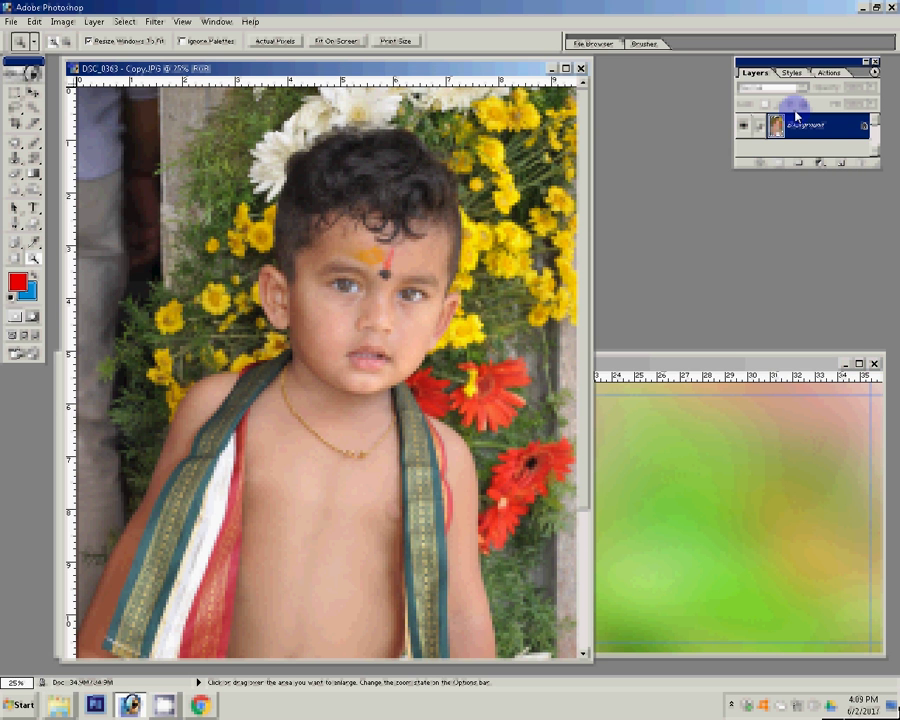
Resize the boy's photo to 8 inches wide with Constrain Proportions kept on.
{"action": "left_click", "coordinate": [63, 21]}
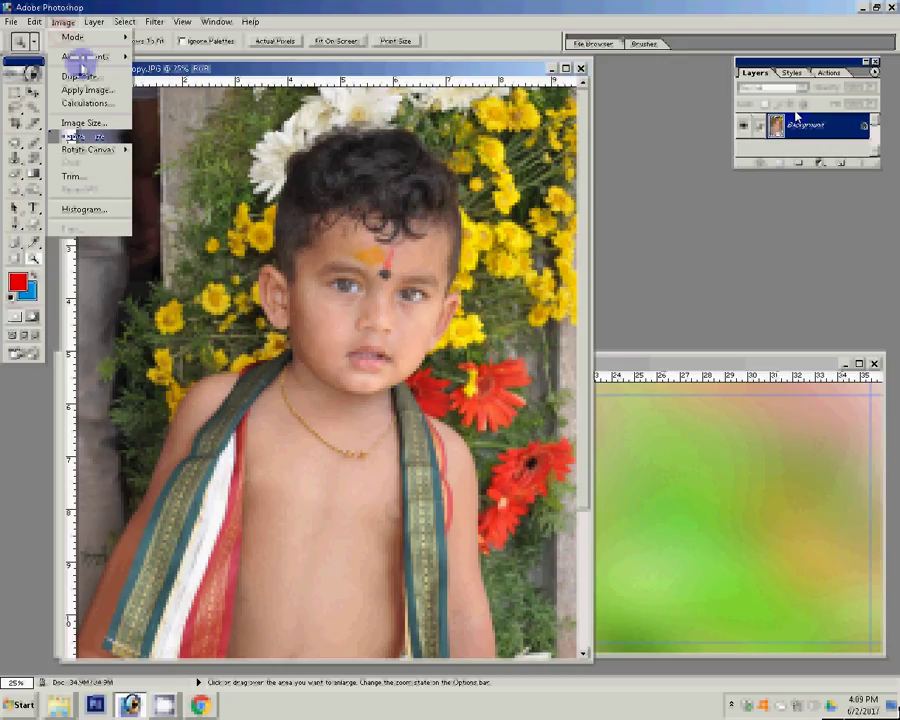
{"action": "left_click", "coordinate": [85, 123]}
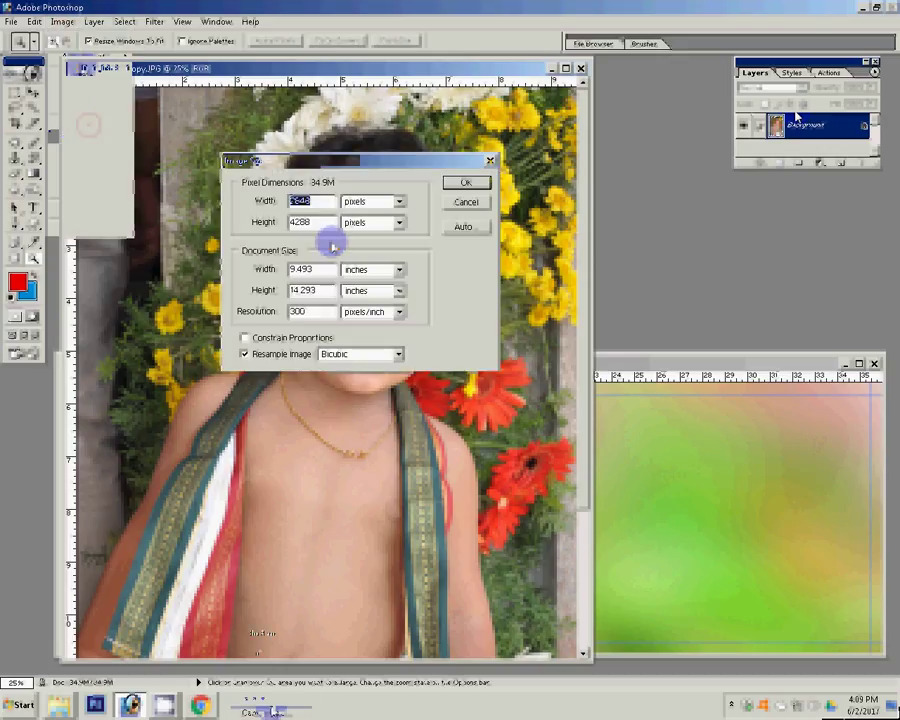
{"action": "key", "text": "Tab"}
{"action": "key", "text": "Tab"}
{"action": "key", "text": "alt+c"}
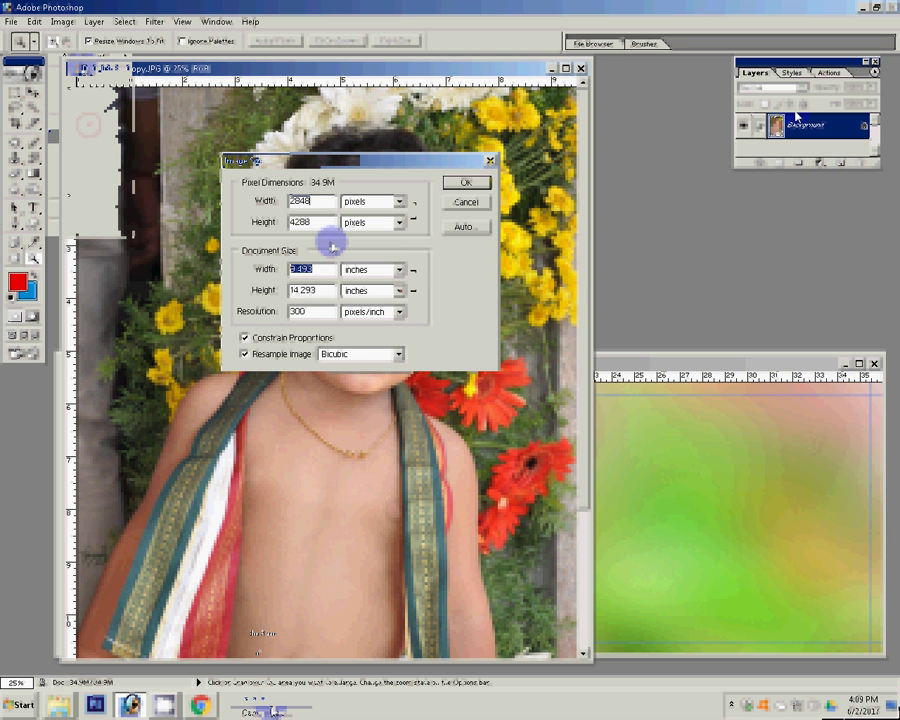
{"action": "type", "text": "8"}
{"action": "key", "text": "Return"}
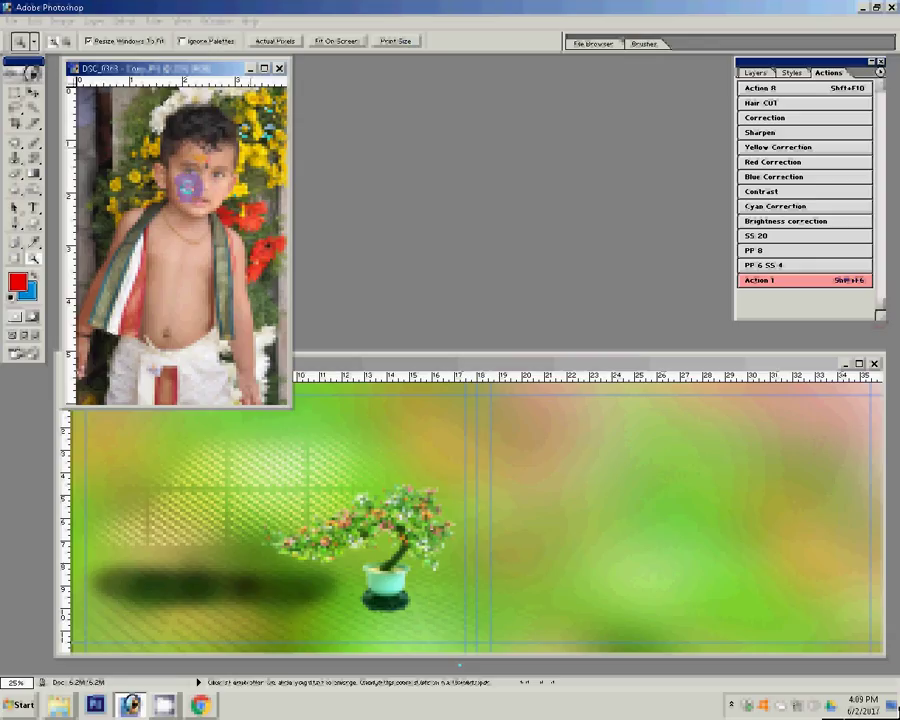
Drag the boy's photo onto the spread's top-left, then close the original without saving.
{"action": "left_click", "coordinate": [183, 197]}
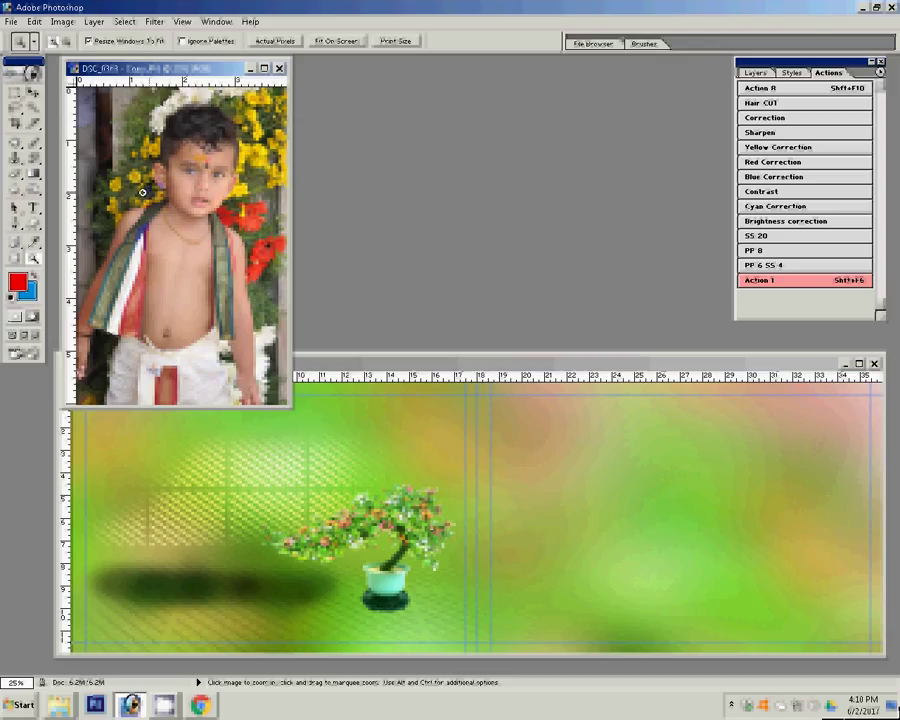
{"action": "left_click", "coordinate": [142, 191]}
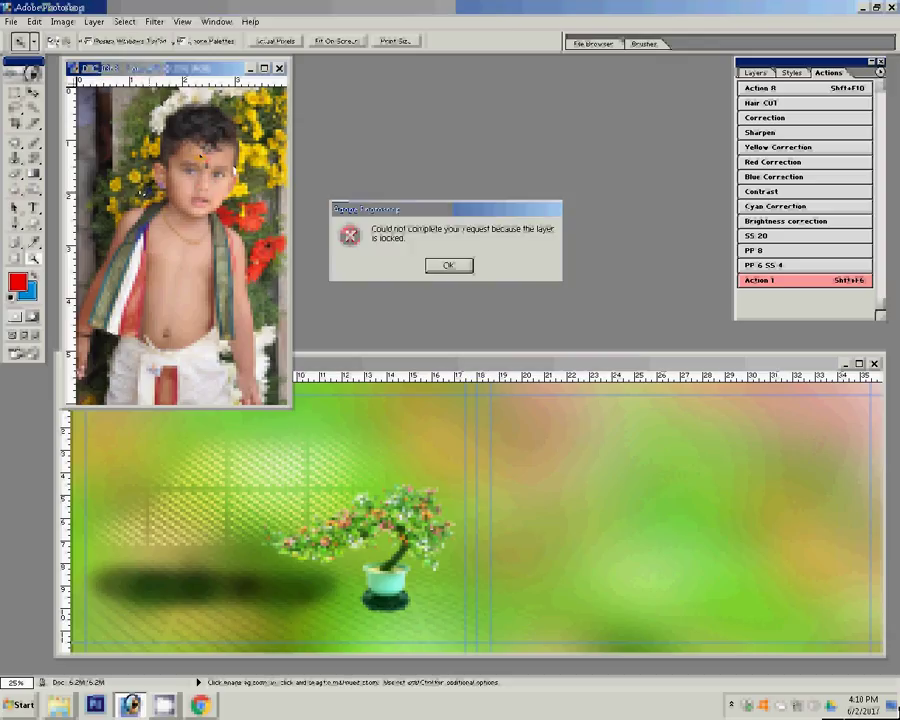
{"action": "left_click", "coordinate": [319, 461]}
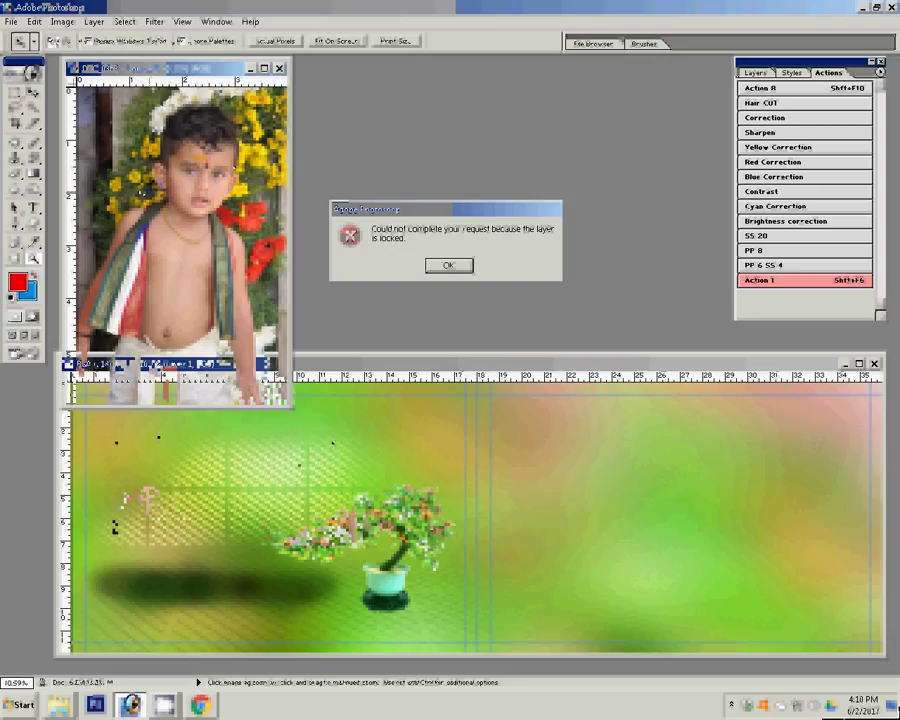
{"action": "key", "text": "Return"}
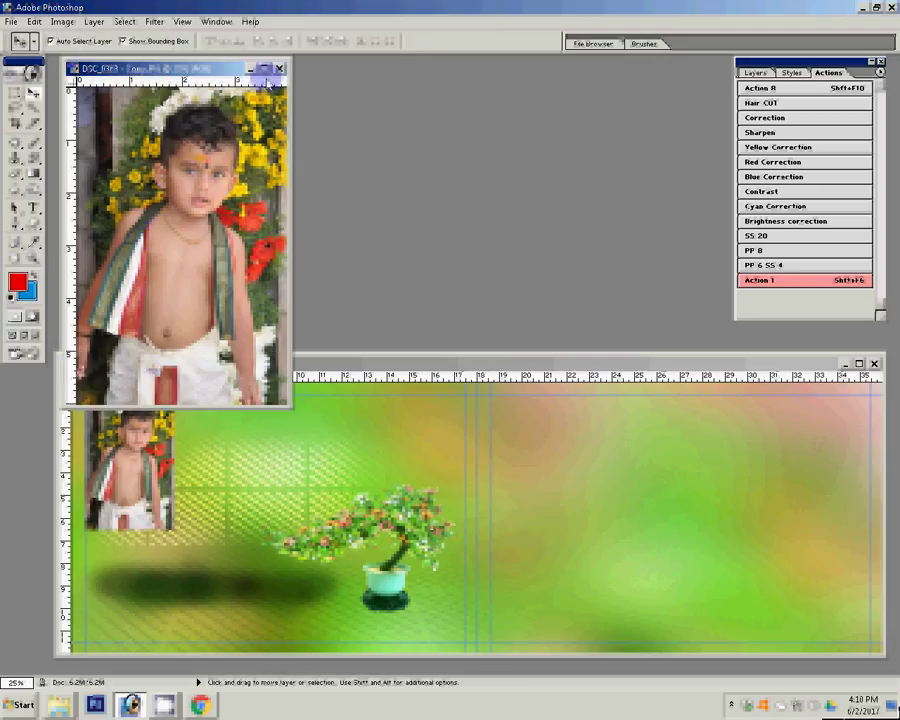
{"action": "left_click", "coordinate": [279, 68]}
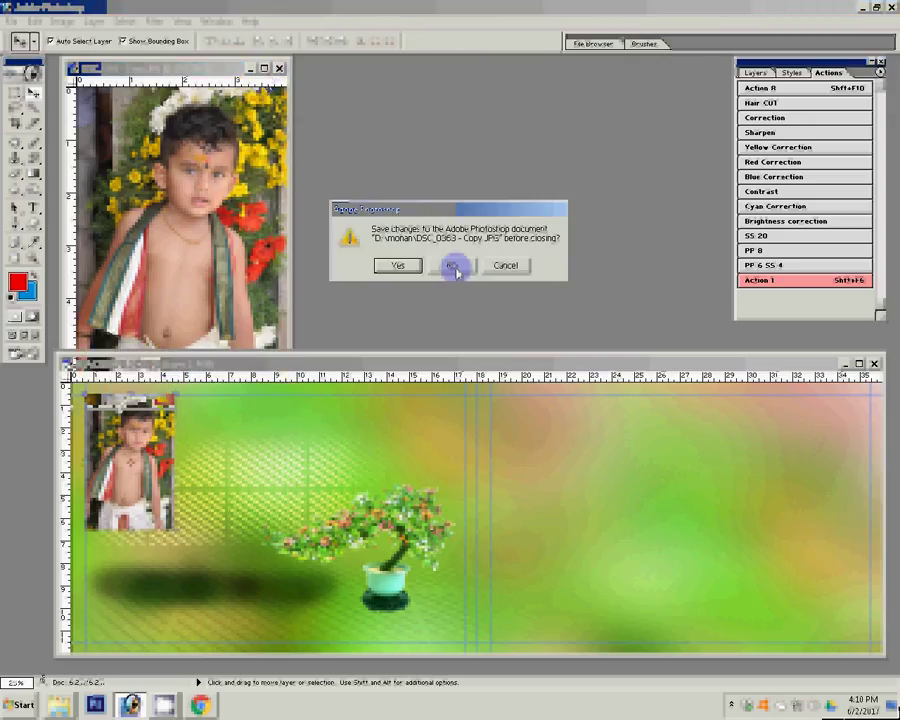
{"action": "left_click", "coordinate": [453, 267]}
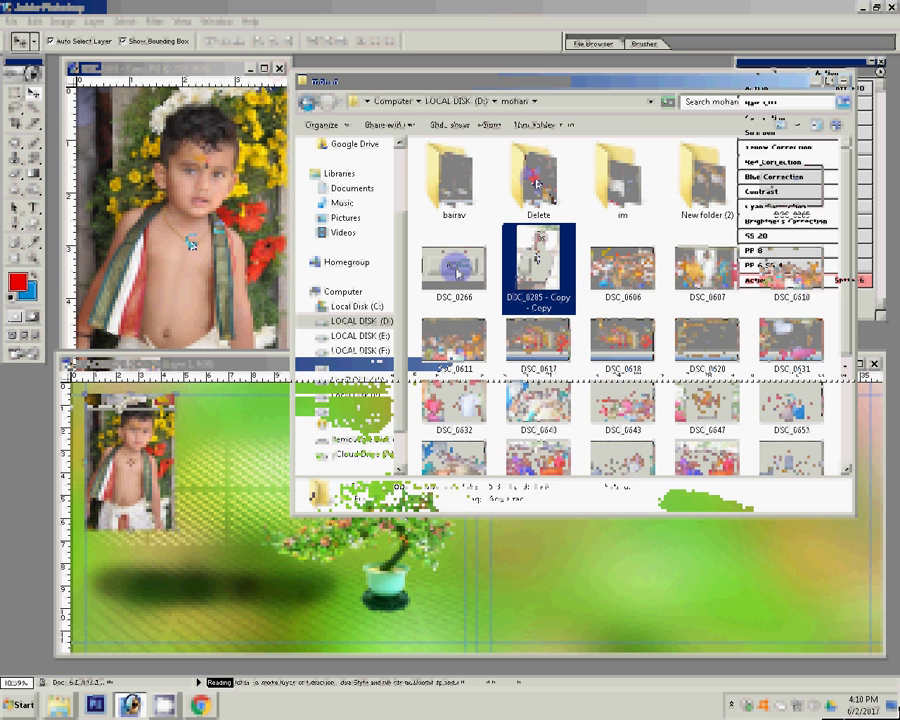
Open DSC_0285 - Copy - Copy, resize it to 4 inches wide, and place it on the spread.
{"action": "left_click_drag", "start_coordinate": [455, 340], "coordinate": [191, 243]}
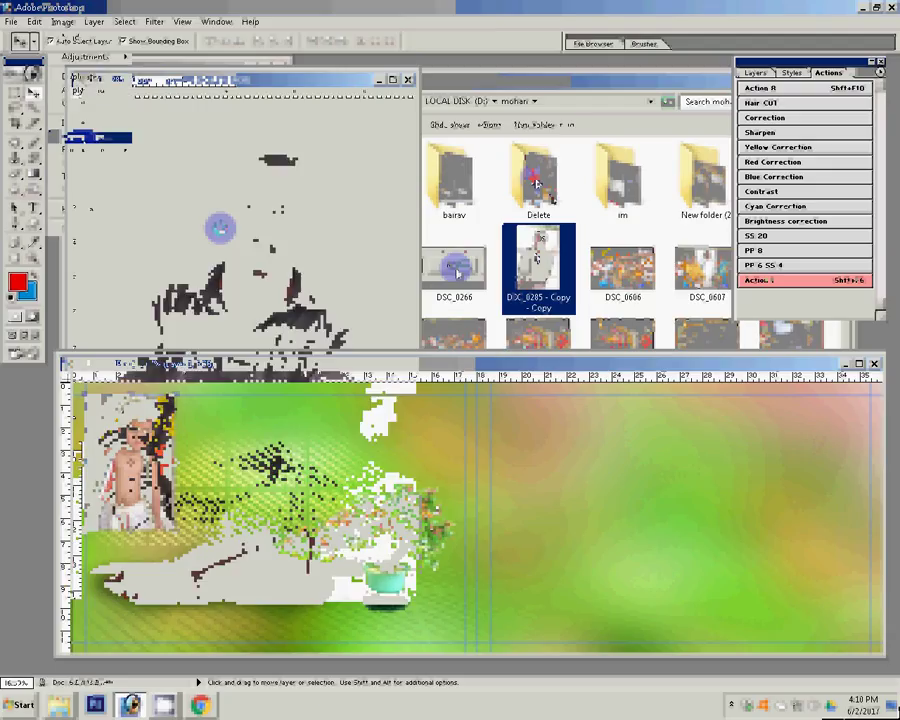
{"action": "key", "text": "ctrl+alt+i"}
{"action": "key", "text": "Tab"}
{"action": "key", "text": "Tab"}
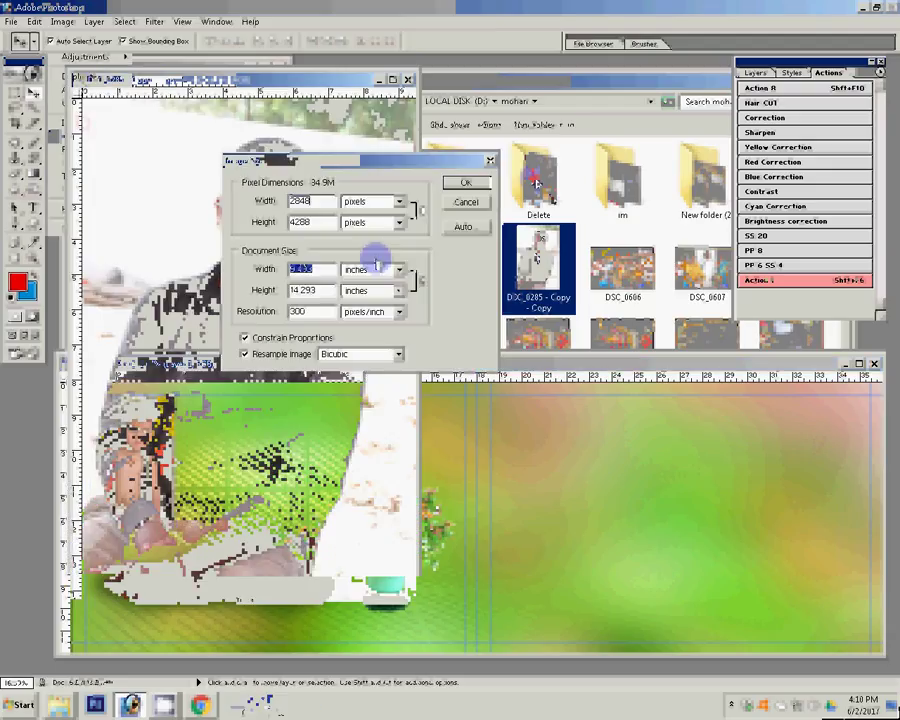
{"action": "type", "text": "4"}
{"action": "key", "text": "Return"}
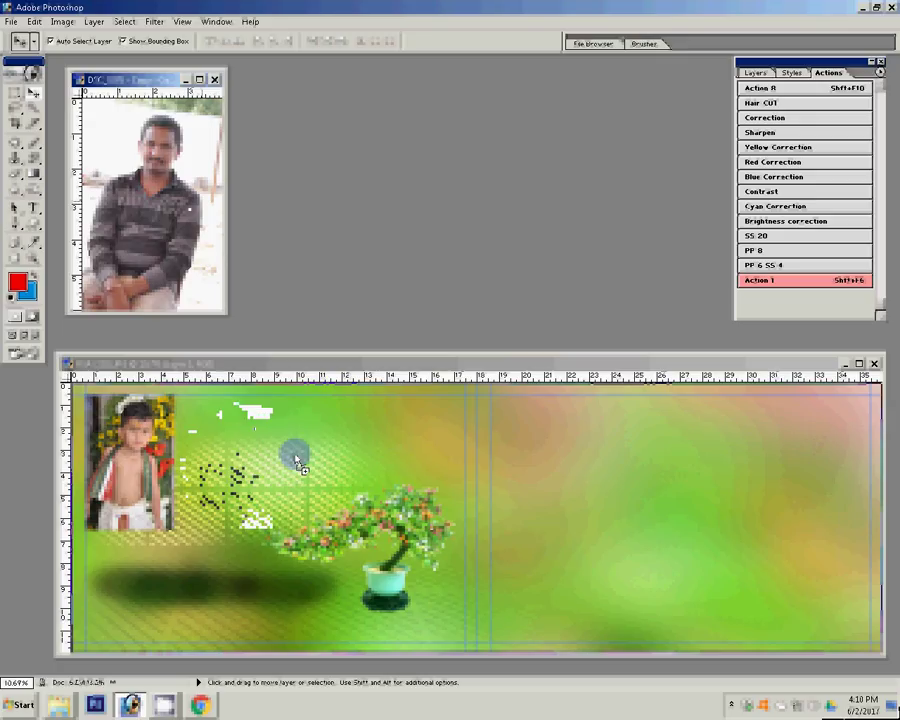
{"action": "left_click_drag", "start_coordinate": [296, 462], "coordinate": [300, 465]}
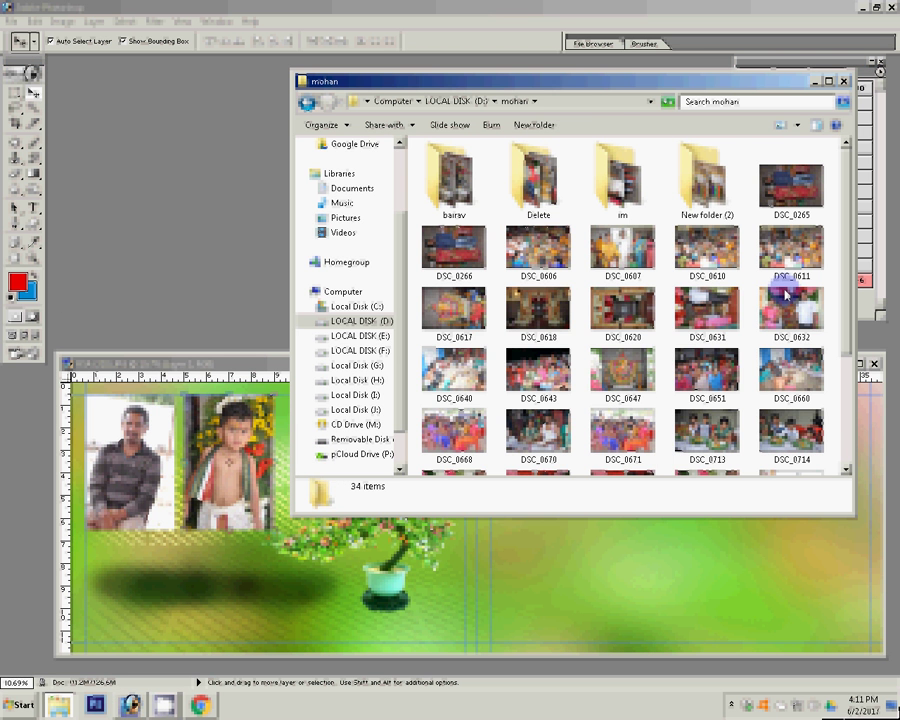
Scroll the mohan folder and open DSC_0748 in Photoshop.
{"action": "left_click", "coordinate": [785, 293]}
{"action": "scroll", "coordinate": [850, 390], "scroll_direction": "down", "scroll_amount": 3}
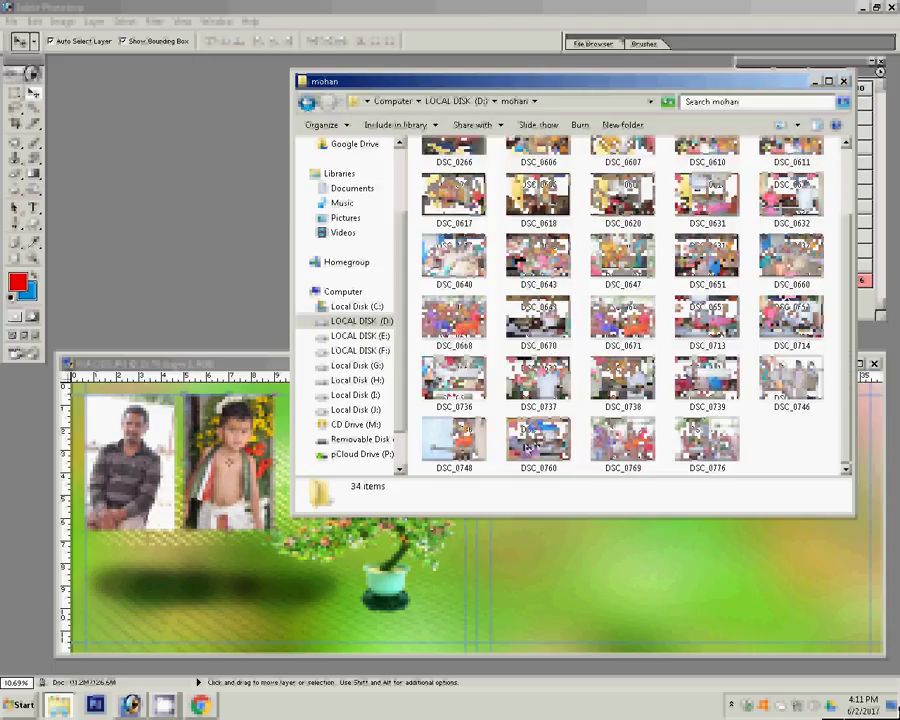
{"action": "key", "text": "Left"}
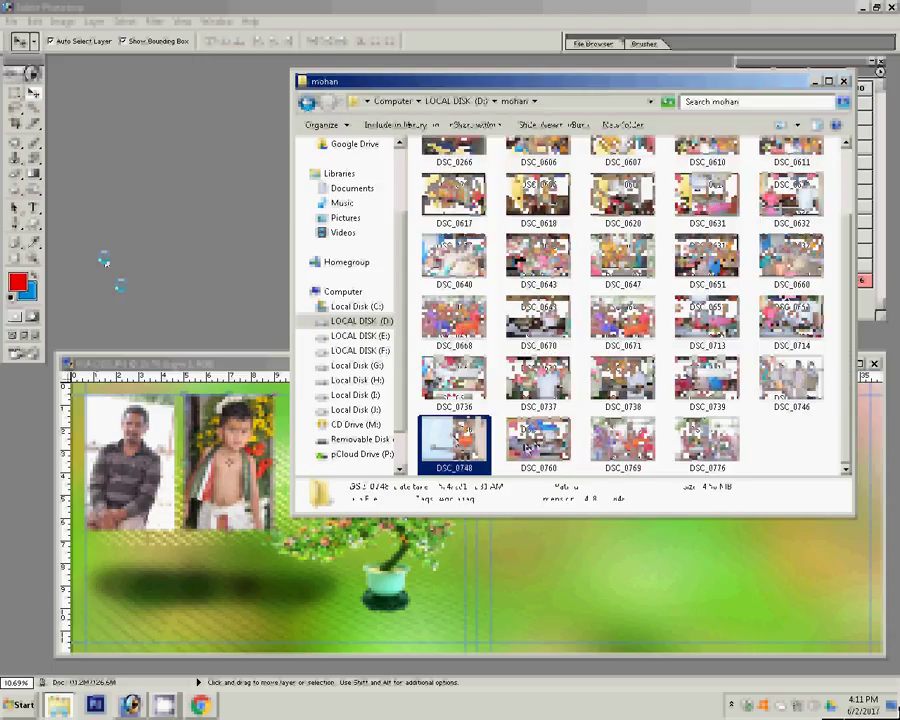
{"action": "key", "text": "Return"}
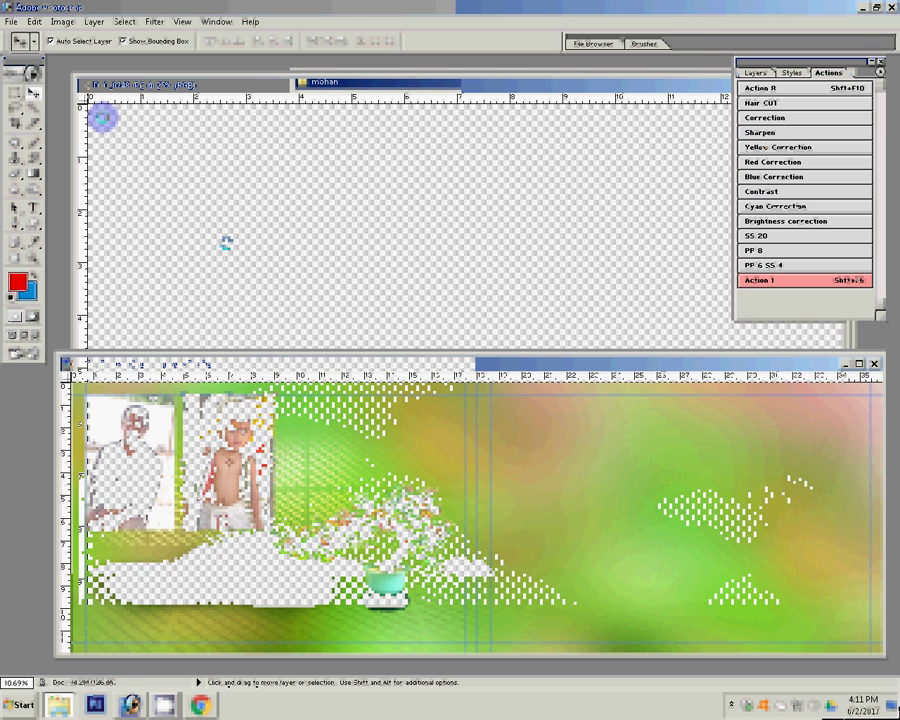
Rotate the temple photo upright and apply Auto Color to it.
{"action": "left_click", "coordinate": [62, 21]}
{"action": "mouse_move", "coordinate": [75, 149]}
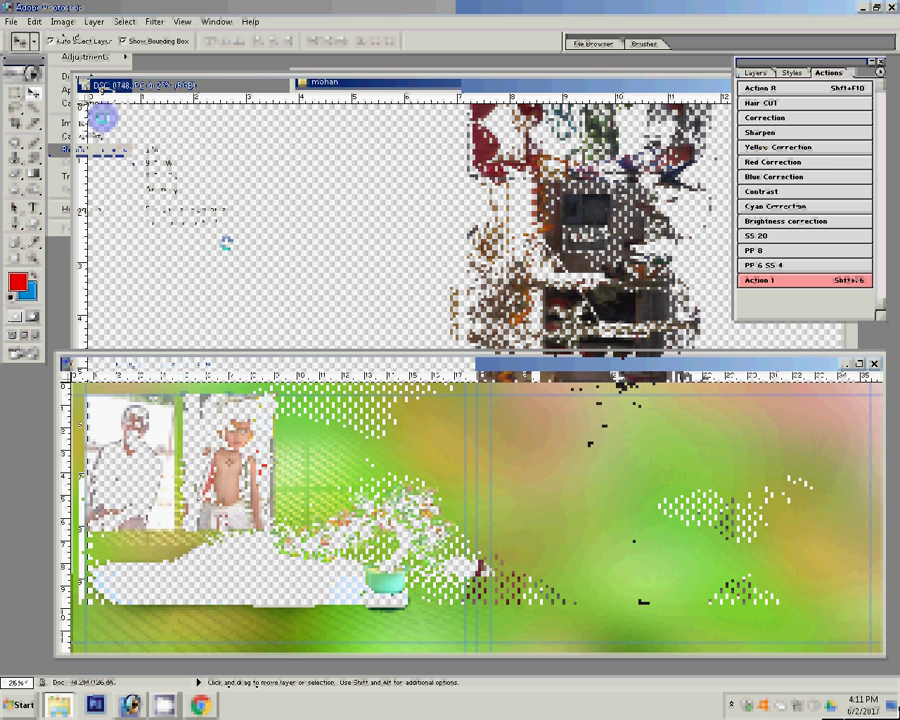
{"action": "left_click", "coordinate": [160, 162]}
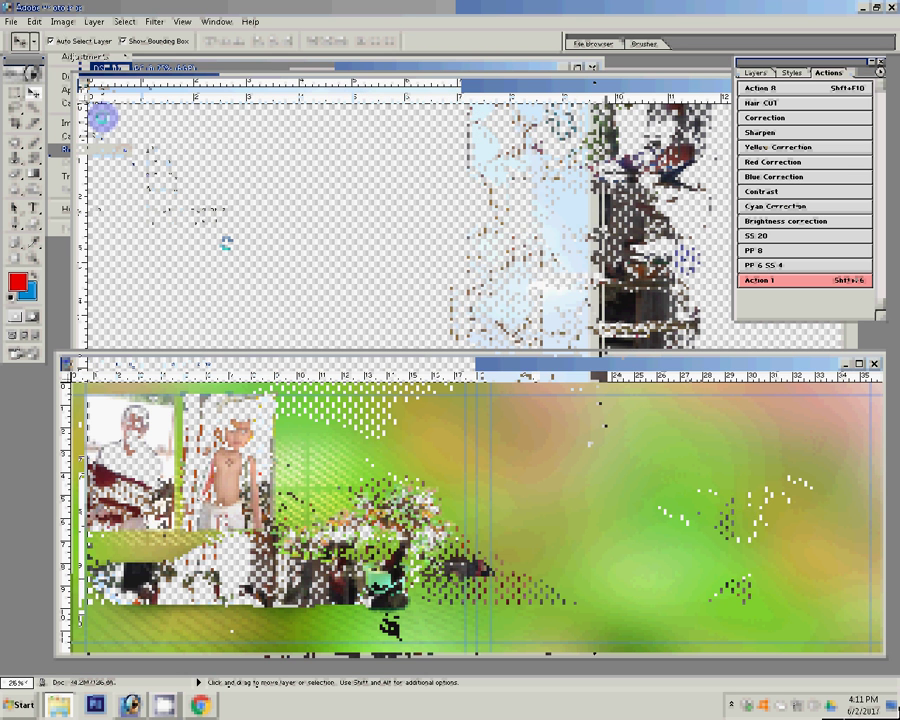
{"action": "left_click", "coordinate": [62, 21]}
{"action": "mouse_move", "coordinate": [72, 56]}
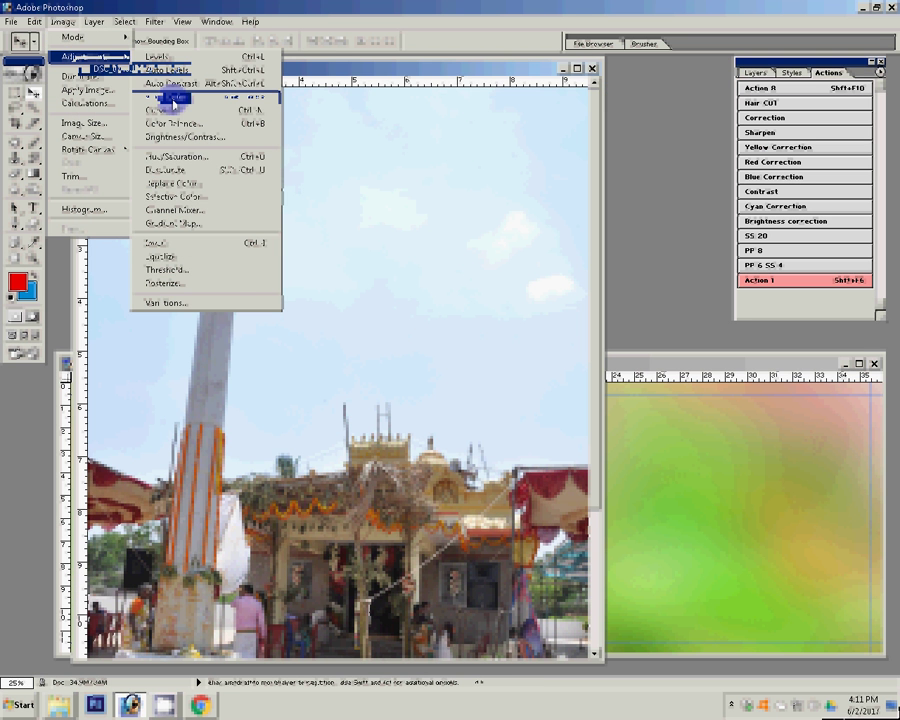
{"action": "left_click", "coordinate": [173, 98]}
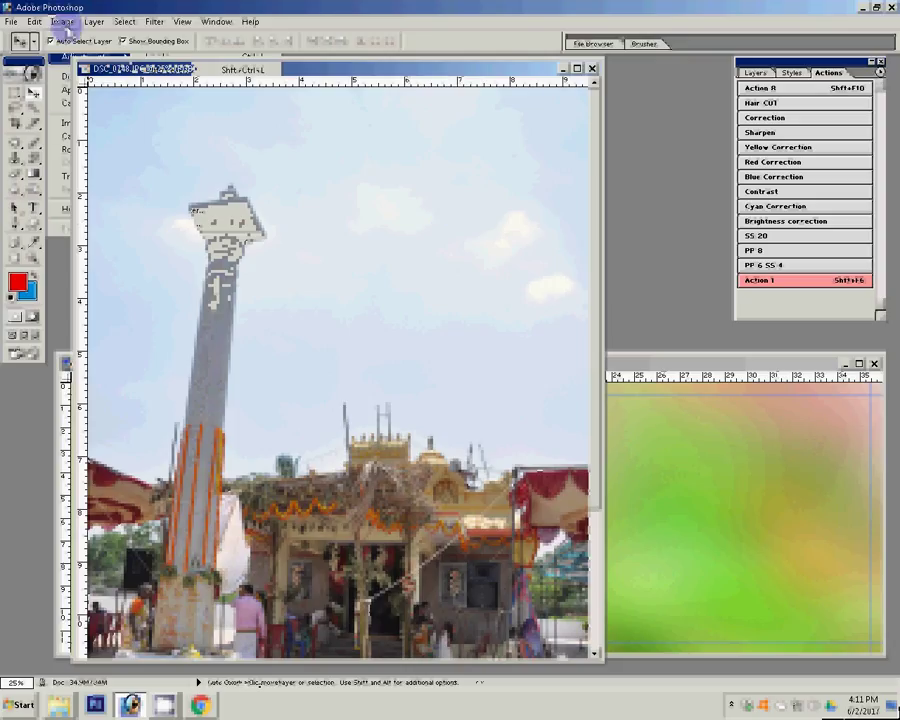
Confirm the temple photo's image size, place it on the spread, and close its original.
{"action": "key", "text": "Return"}
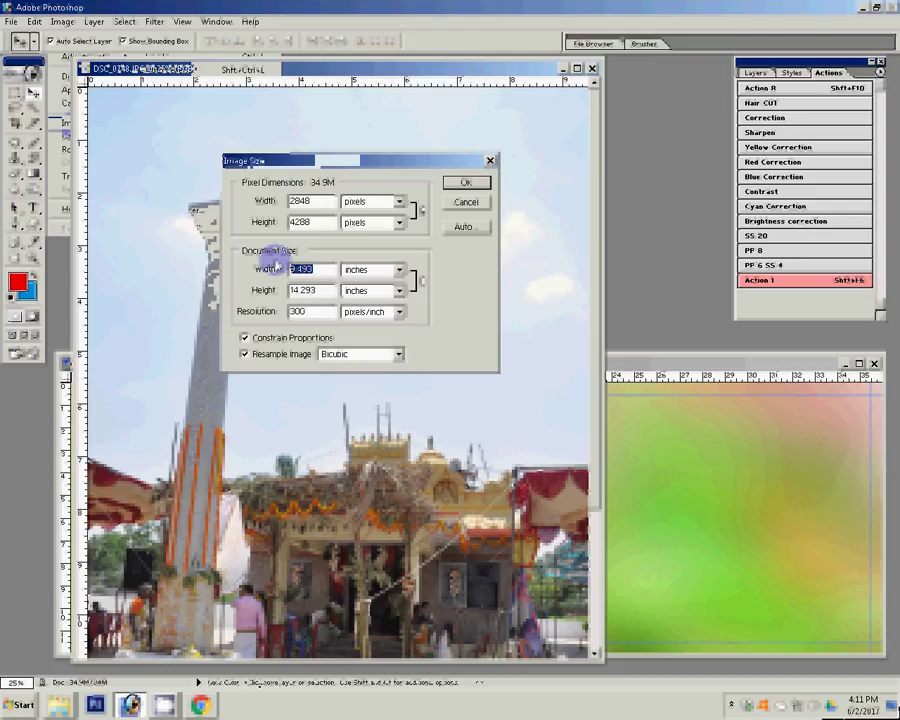
{"action": "key", "text": "Escape"}
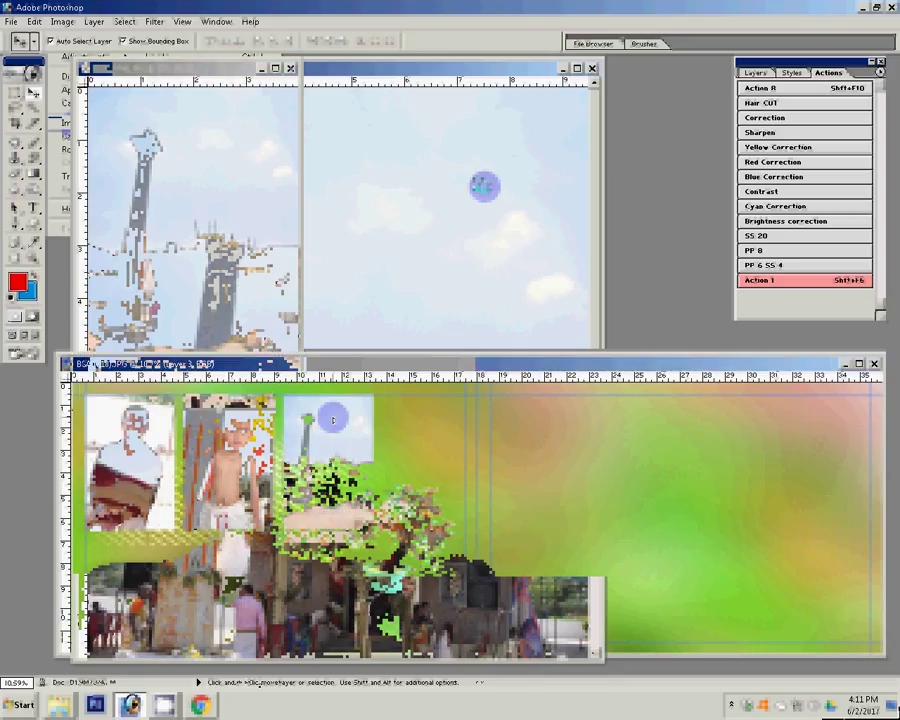
{"action": "left_click", "coordinate": [333, 420]}
{"action": "key", "text": "ctrl+w"}
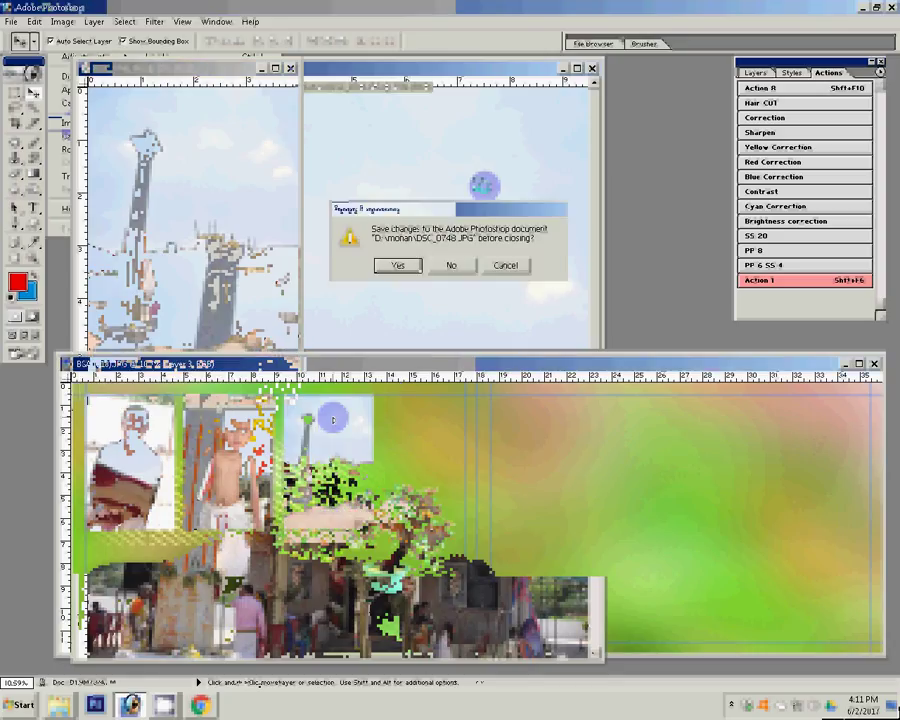
Discard changes to the temple original, then bring DSC_0760 from the photo folder into Photoshop.
{"action": "key", "text": "n"}
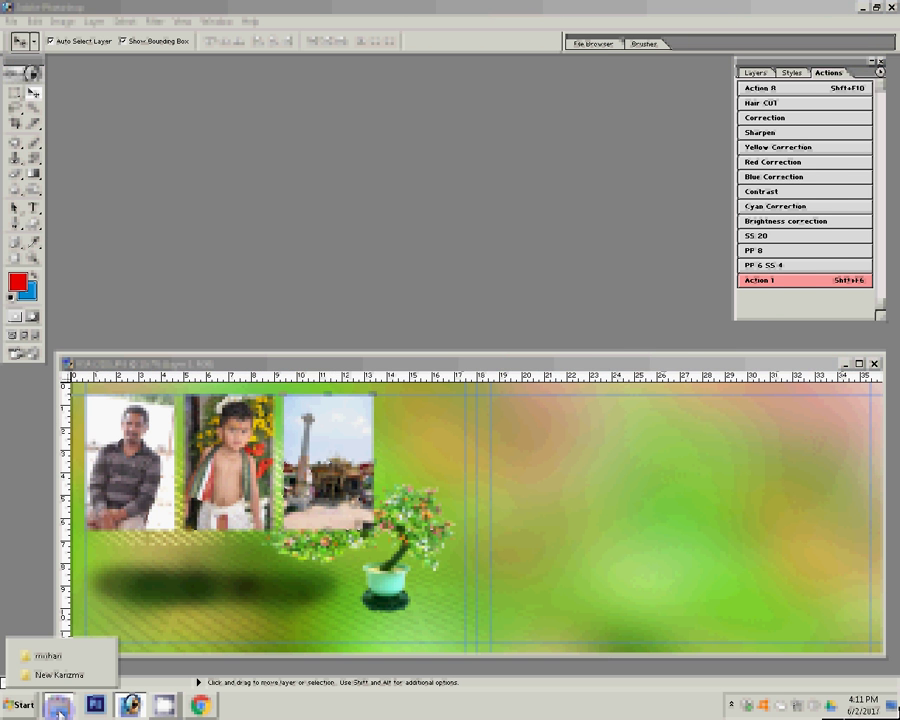
{"action": "left_click", "coordinate": [40, 673]}
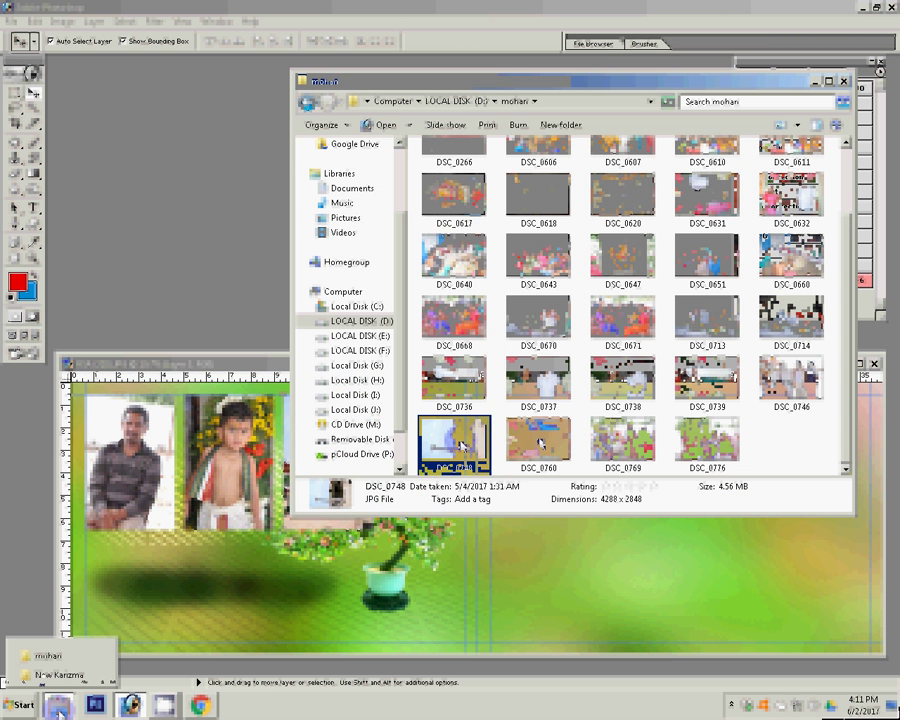
{"action": "left_click", "coordinate": [540, 444]}
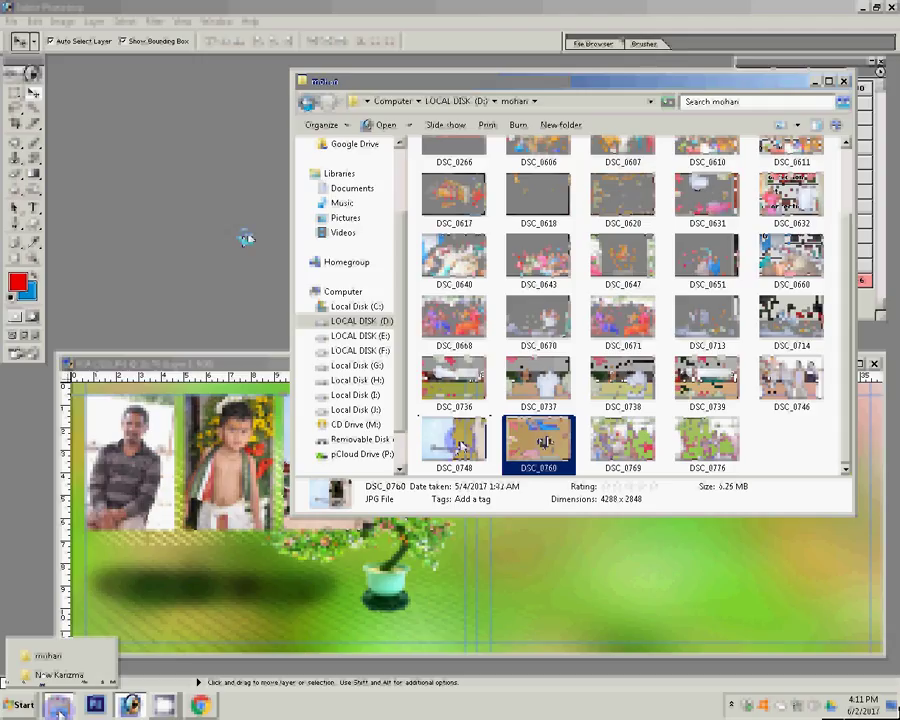
{"action": "left_click_drag", "start_coordinate": [247, 240], "coordinate": [247, 238]}
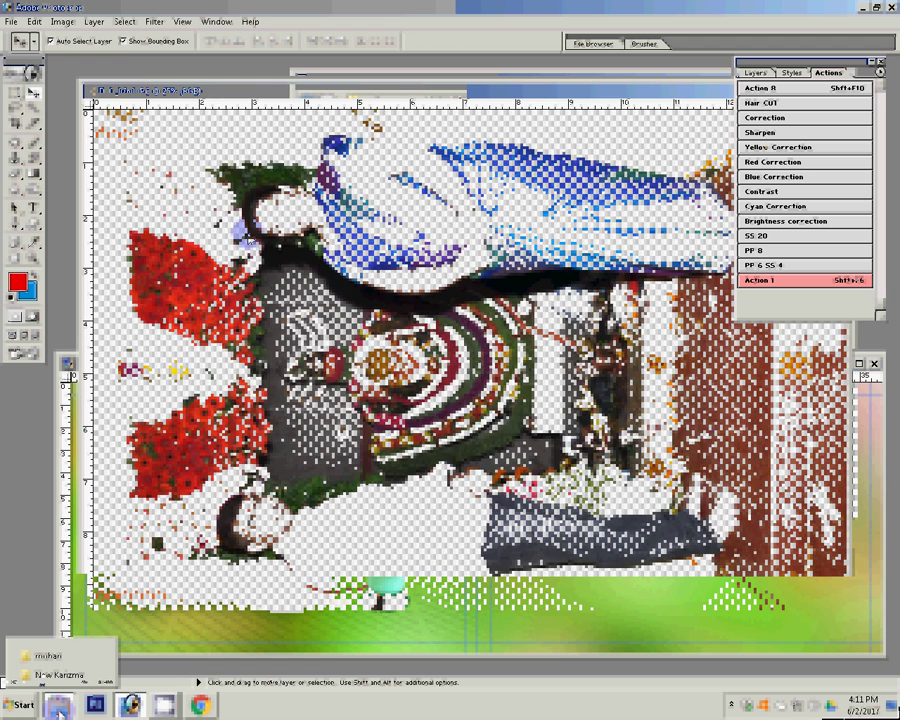
Rotate the couple photo 90° CW, resize it to 4 inches wide, place it, and close the original.
{"action": "left_click", "coordinate": [62, 21]}
{"action": "mouse_move", "coordinate": [88, 149]}
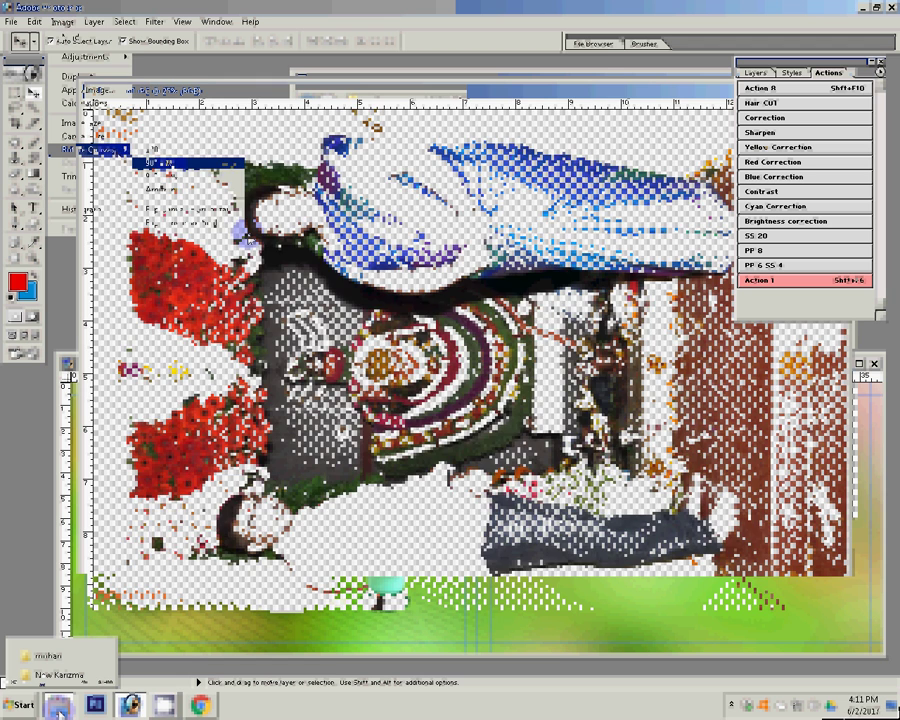
{"action": "left_click", "coordinate": [165, 162]}
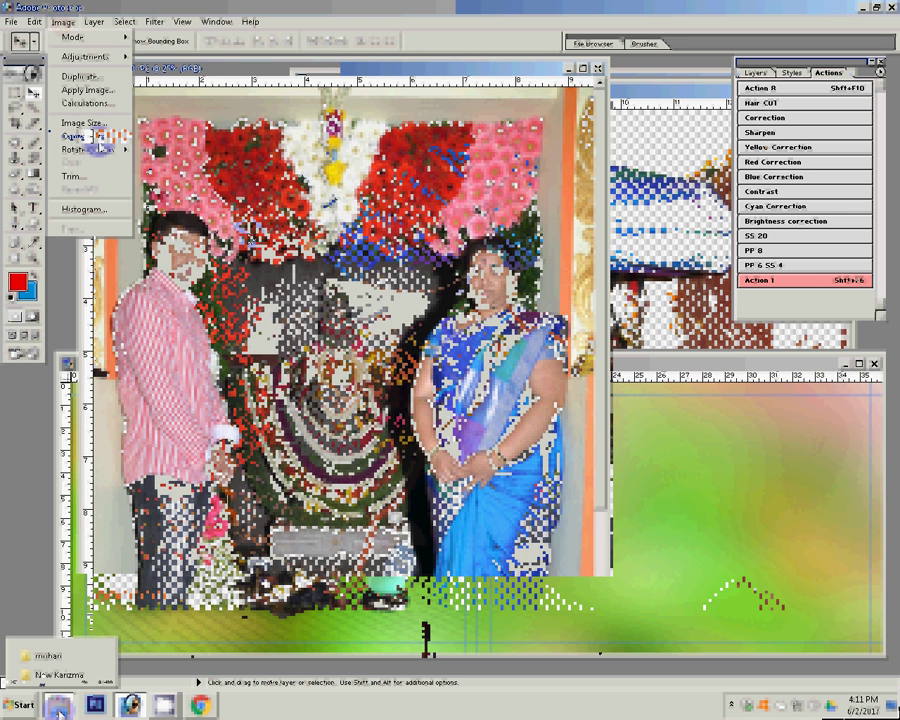
{"action": "left_click", "coordinate": [84, 122]}
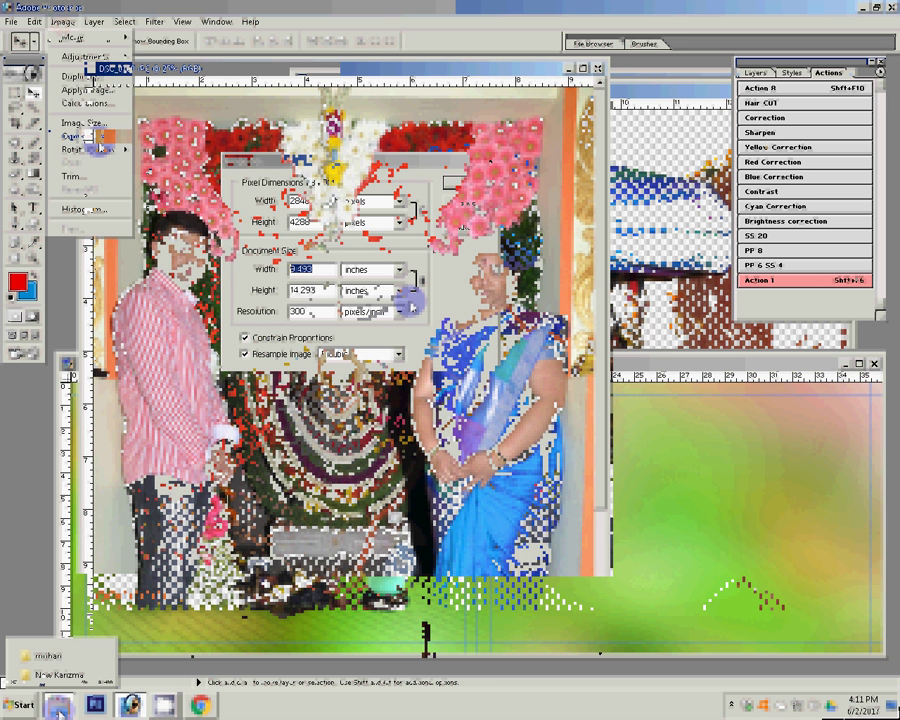
{"action": "double_click", "coordinate": [310, 269]}
{"action": "type", "text": "4"}
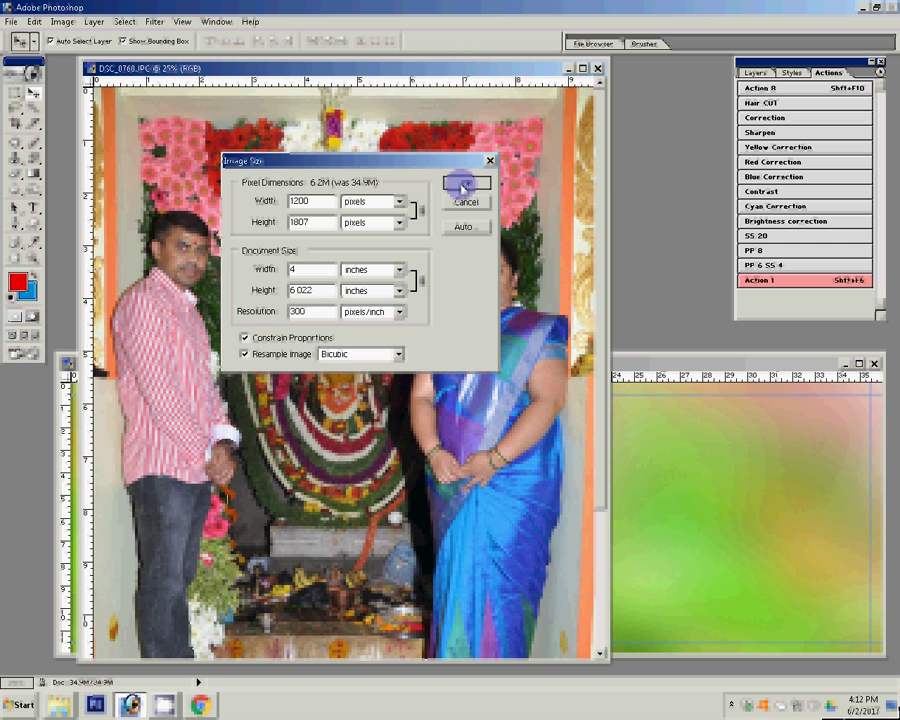
{"action": "left_click", "coordinate": [463, 185]}
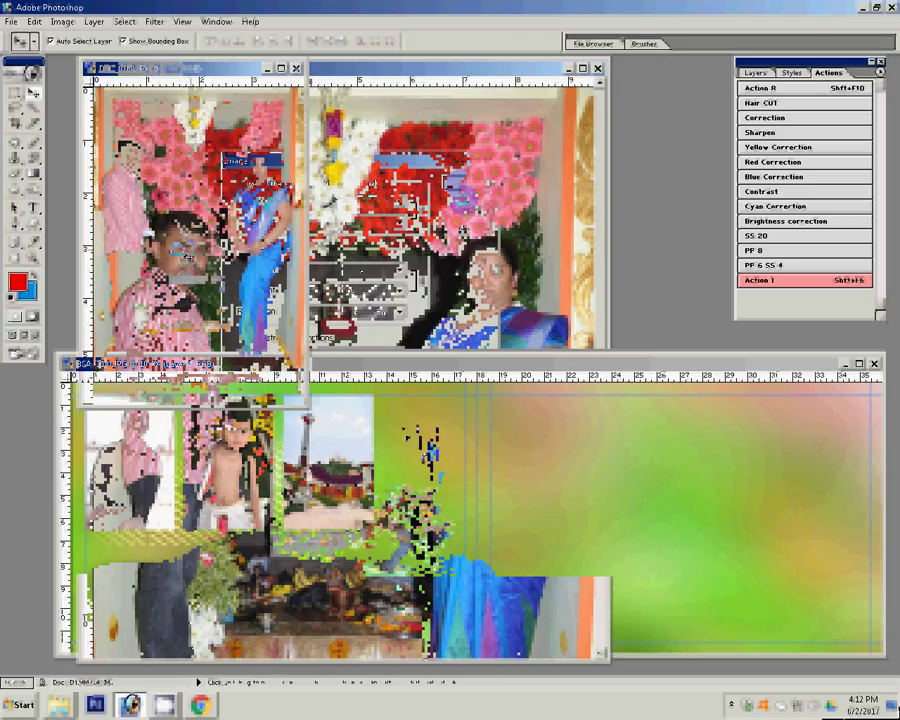
{"action": "left_click", "coordinate": [322, 447]}
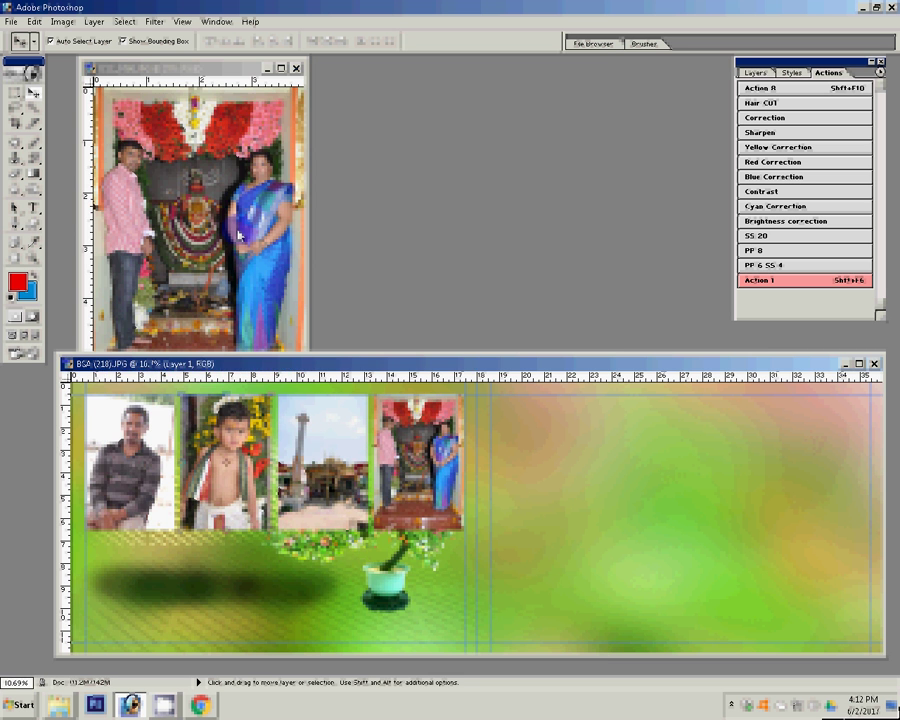
{"action": "left_click", "coordinate": [296, 68]}
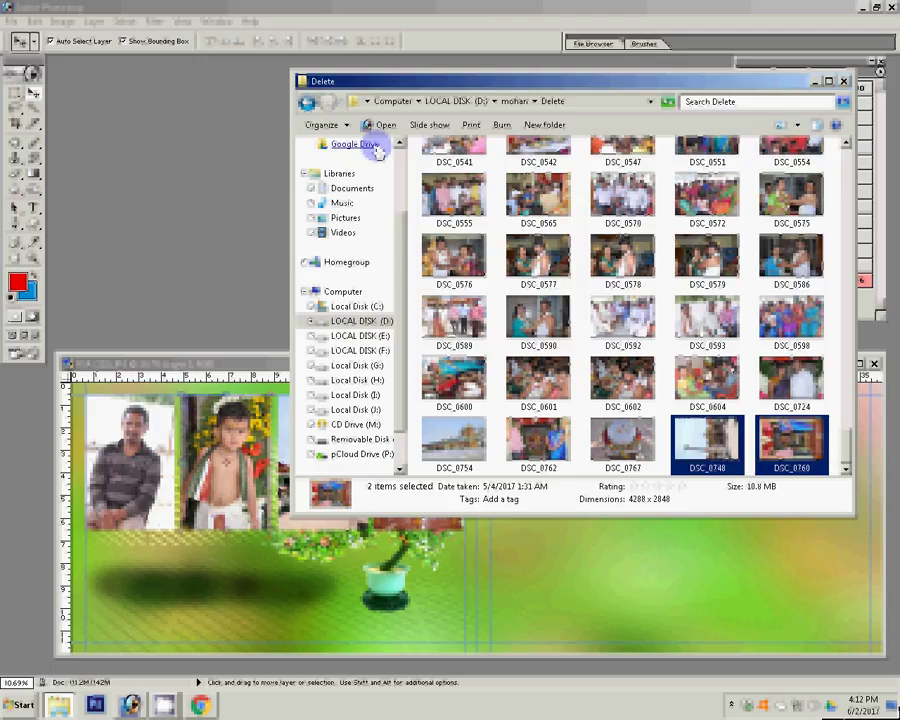
Go back to the mohan folder and move DSC_0610 into the Delete folder.
{"action": "left_click", "coordinate": [308, 104]}
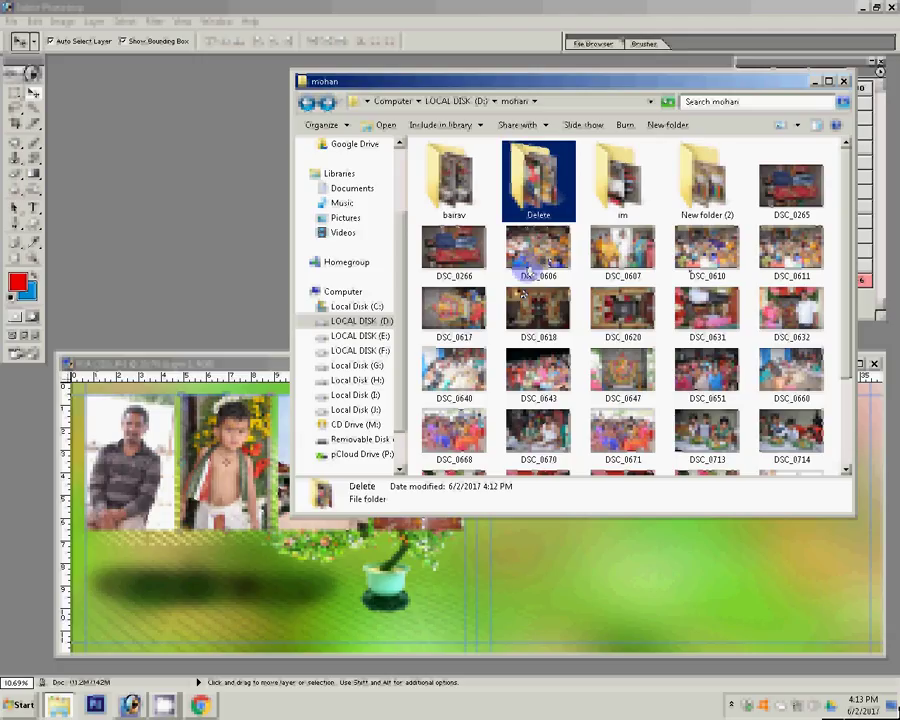
{"action": "key", "text": "Down"}
{"action": "key", "text": "Right"}
{"action": "key", "text": "Right"}
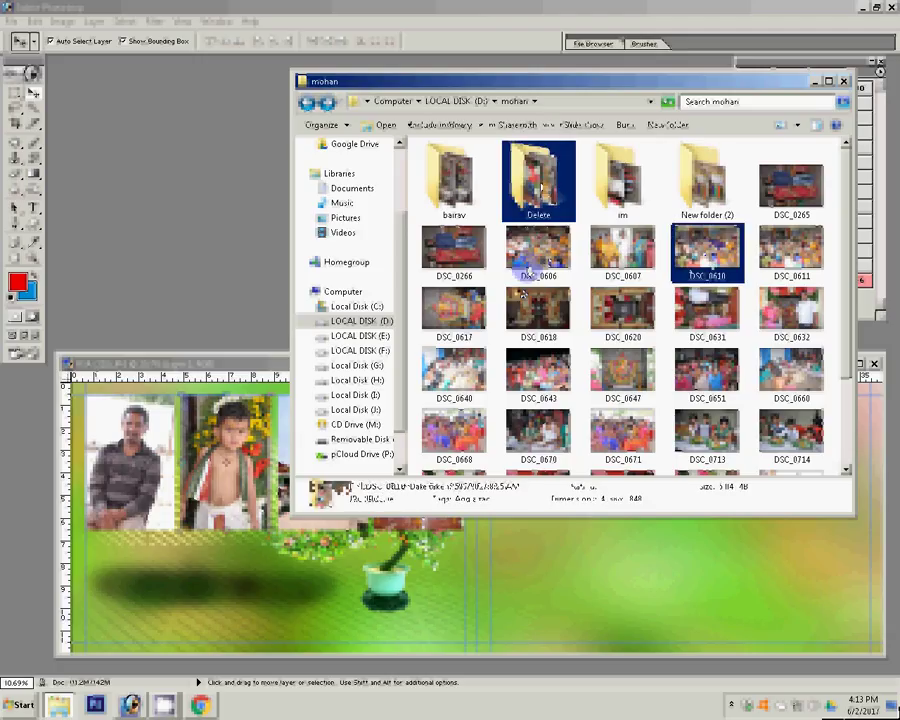
{"action": "left_click_drag", "start_coordinate": [540, 190], "coordinate": [540, 190]}
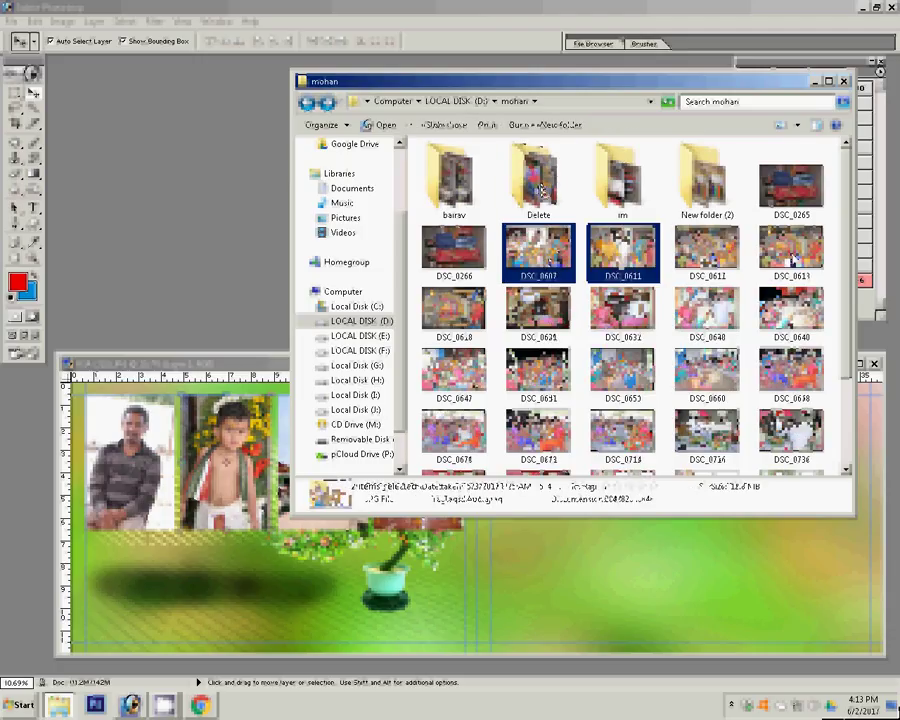
Select DSC_0611, 0618, 0640, 0643, 0647 and 0651 and open them in Photoshop.
{"action": "left_click", "coordinate": [791, 250], "text": "ctrl"}
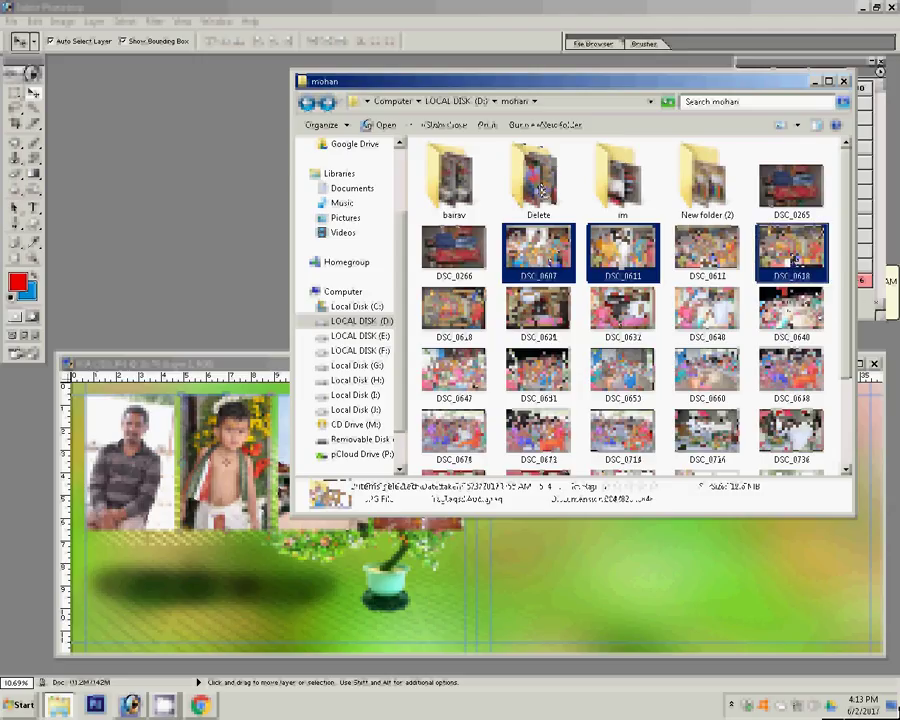
{"action": "left_click", "coordinate": [540, 250], "text": "ctrl"}
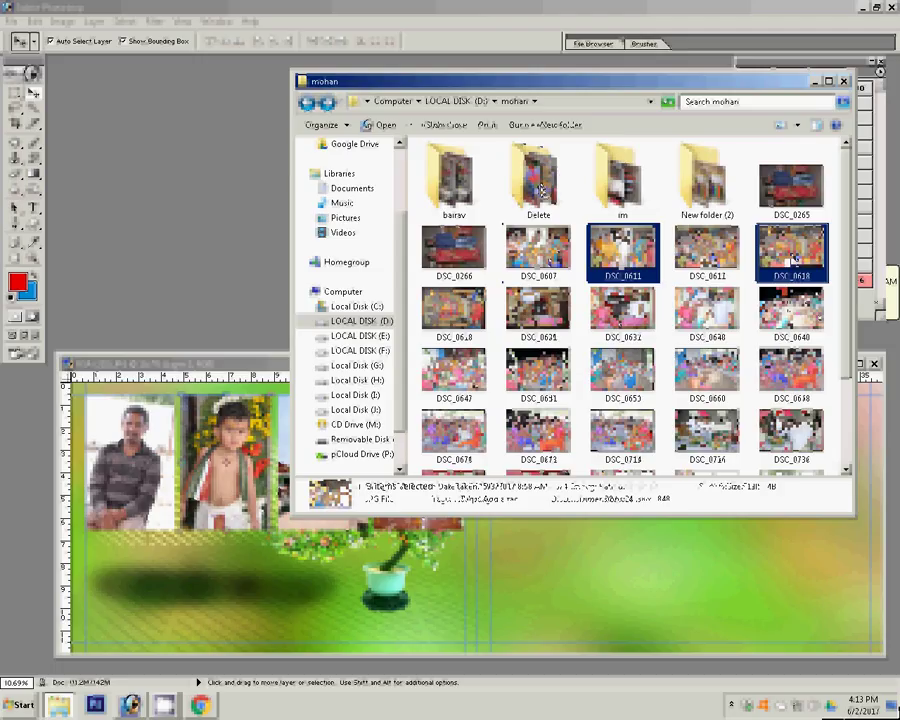
{"action": "left_click", "coordinate": [706, 318], "text": "ctrl"}
{"action": "left_click", "coordinate": [791, 310], "text": "ctrl"}
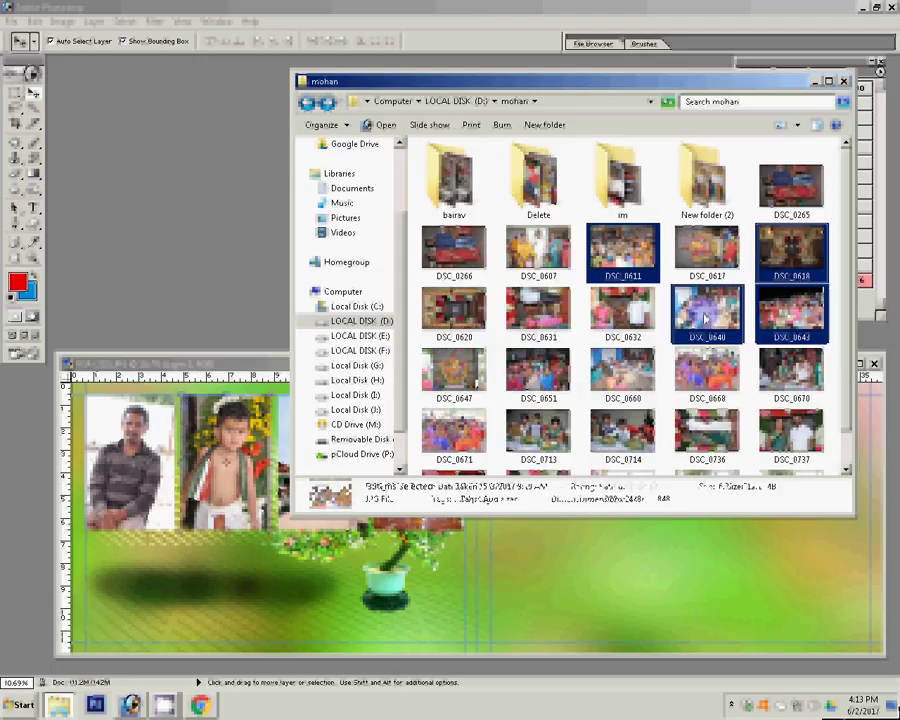
{"action": "left_click", "coordinate": [453, 372], "text": "ctrl"}
{"action": "left_click", "coordinate": [538, 372], "text": "ctrl"}
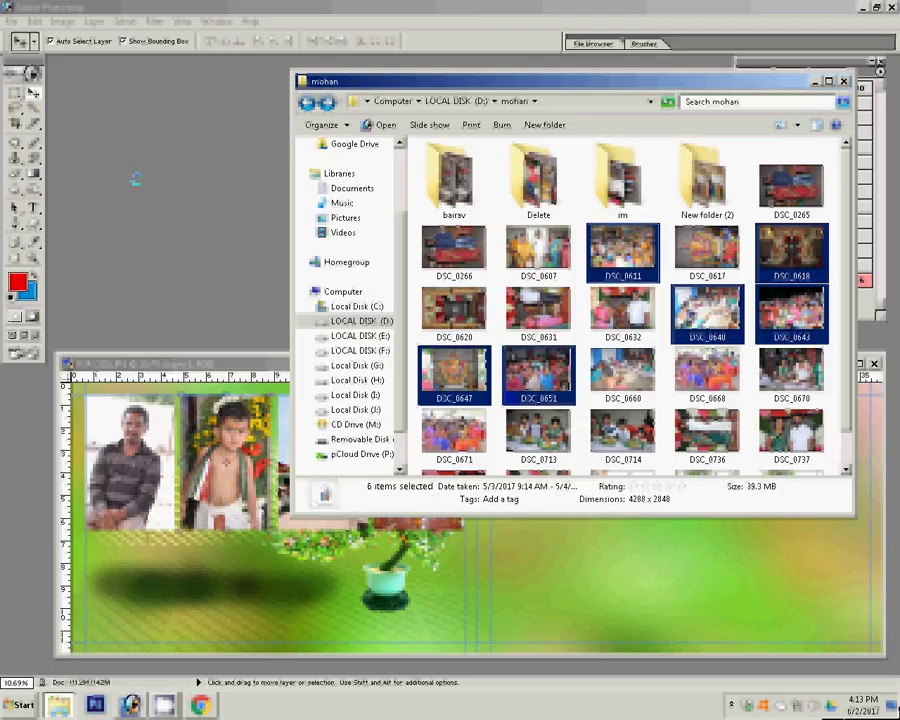
{"action": "key", "text": "shift+F6"}
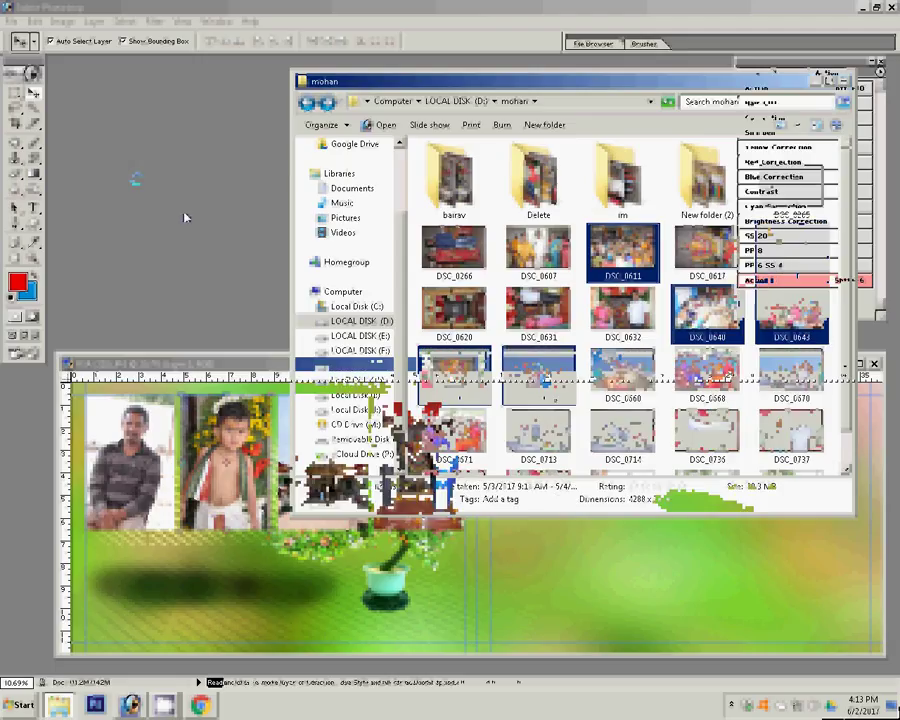
Load the Commands 3.0 action set from file, then make the crowd photo 8 inches wide.
{"action": "left_click", "coordinate": [184, 215]}
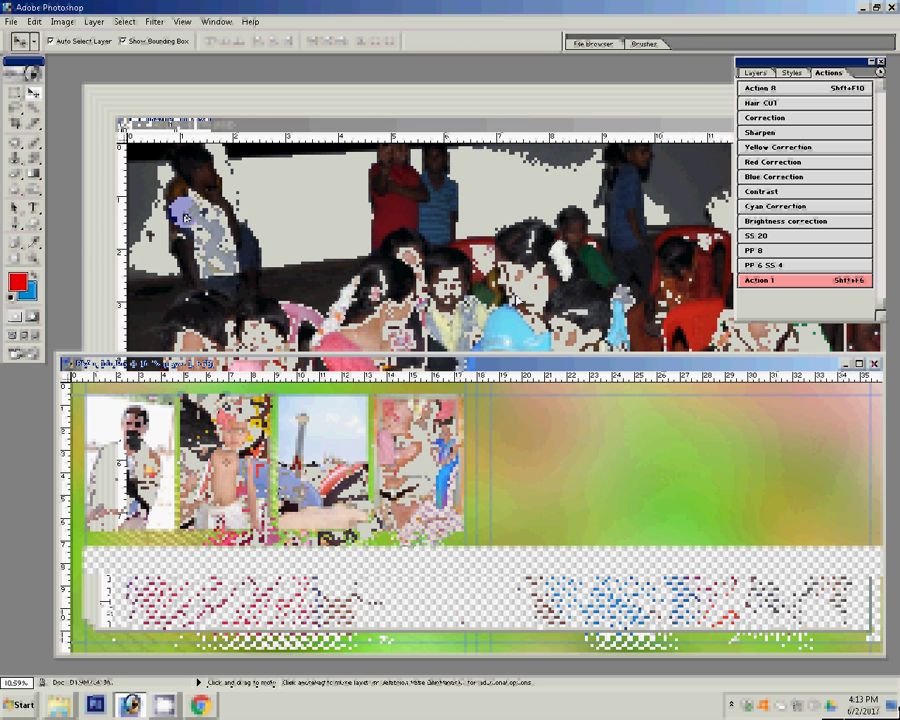
{"action": "left_click", "coordinate": [880, 72]}
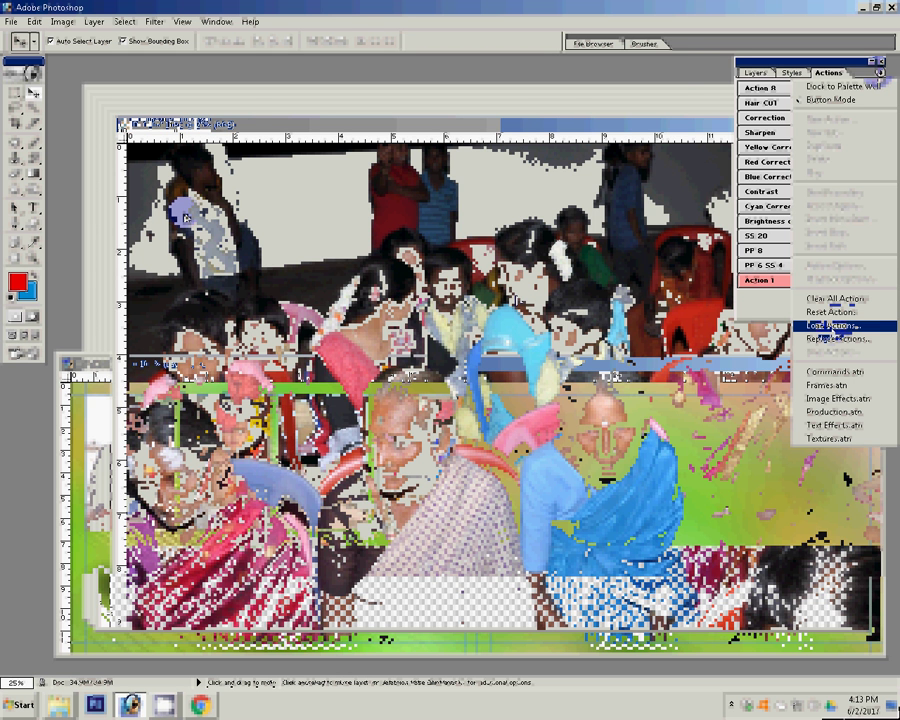
{"action": "left_click", "coordinate": [830, 325]}
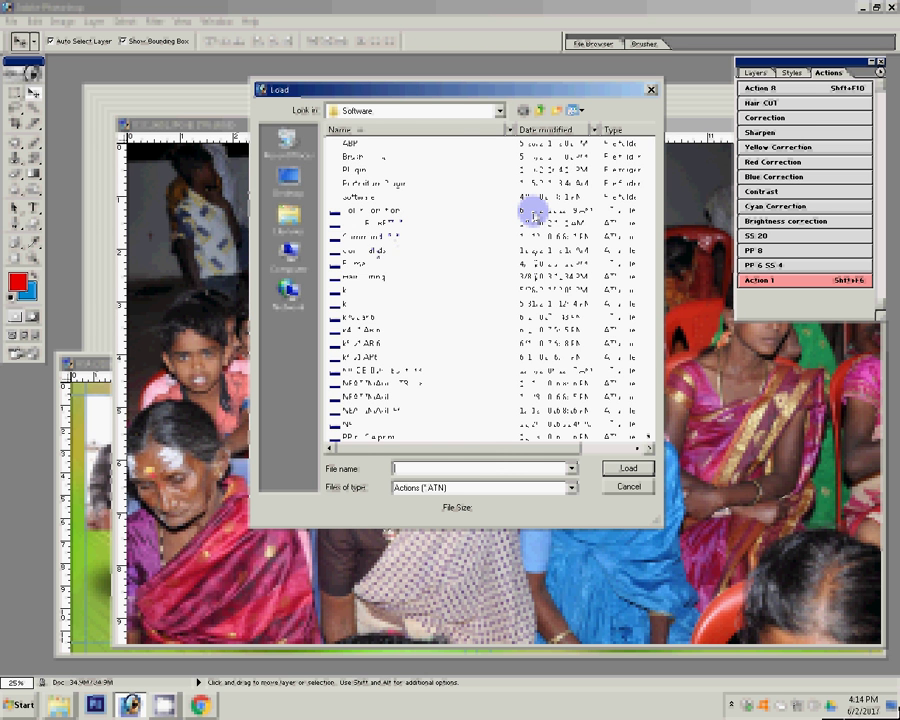
{"action": "type", "text": "Command"}
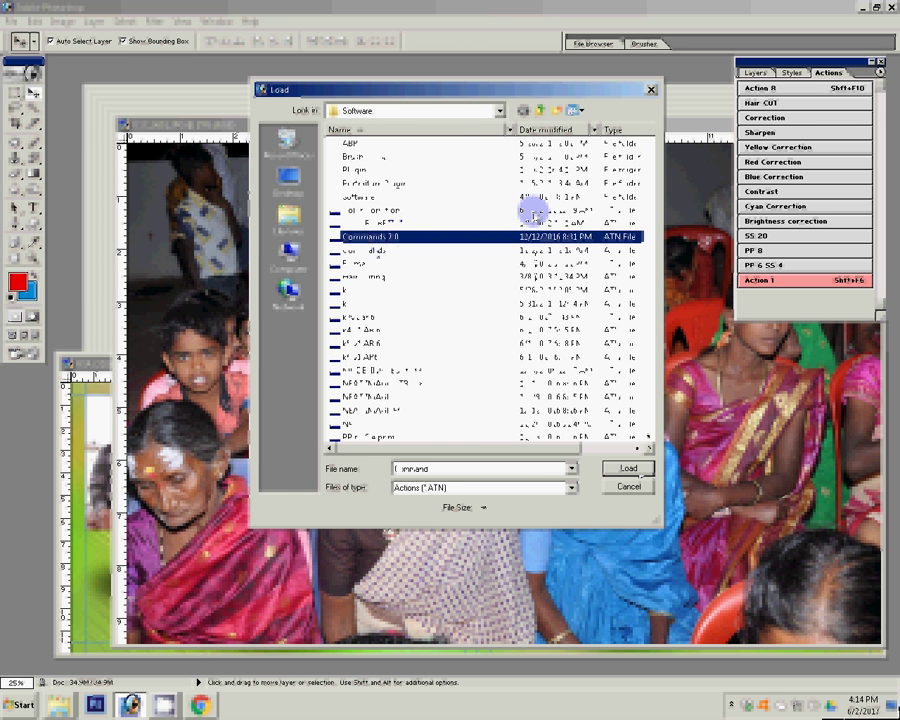
{"action": "key", "text": "Return"}
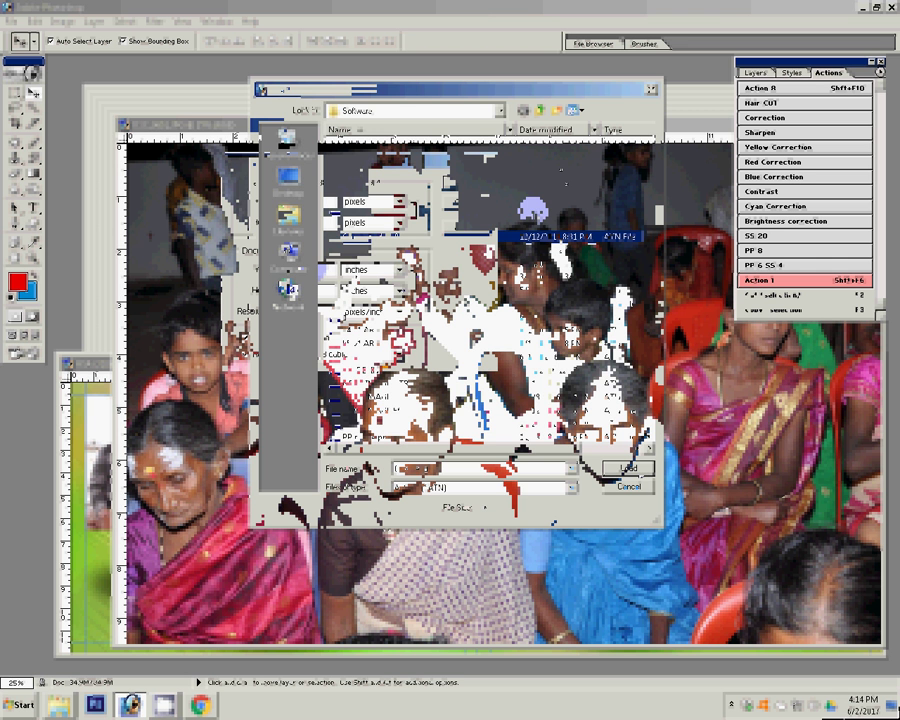
{"action": "left_click", "coordinate": [279, 282]}
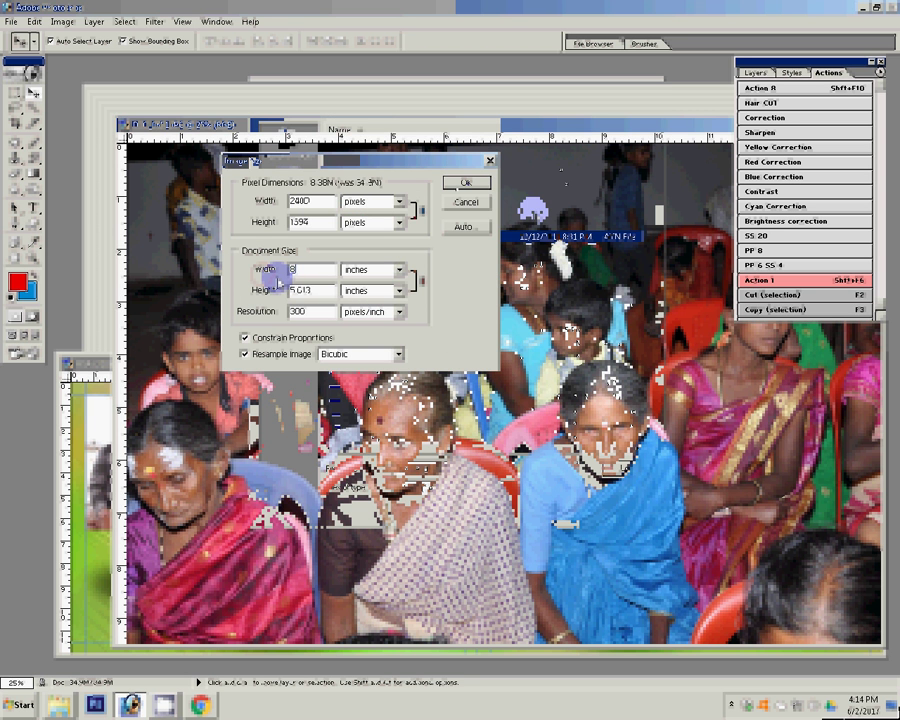
{"action": "key", "text": "Return"}
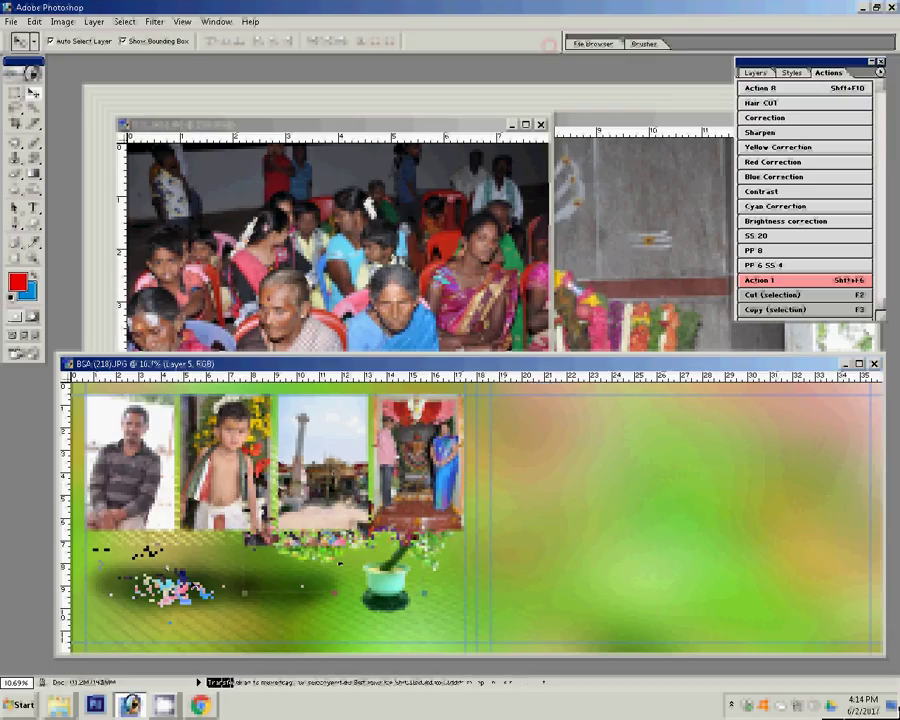
Close the DSC_0651 original and resize the current photo to 6 inches wide.
{"action": "key", "text": "ctrl+w"}
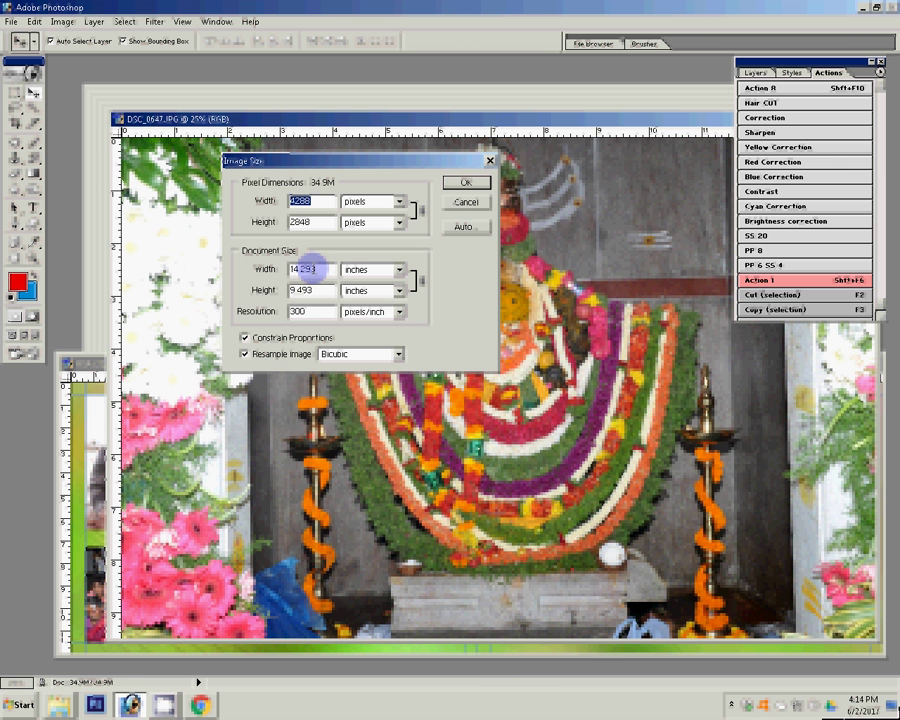
{"action": "double_click", "coordinate": [305, 269]}
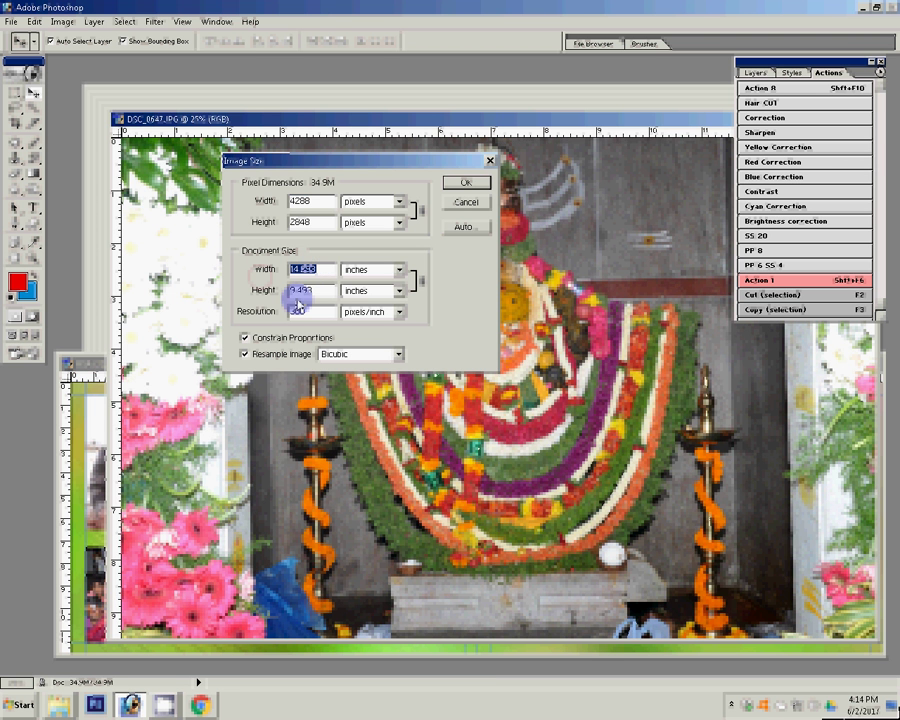
{"action": "type", "text": "6"}
{"action": "key", "text": "Return"}
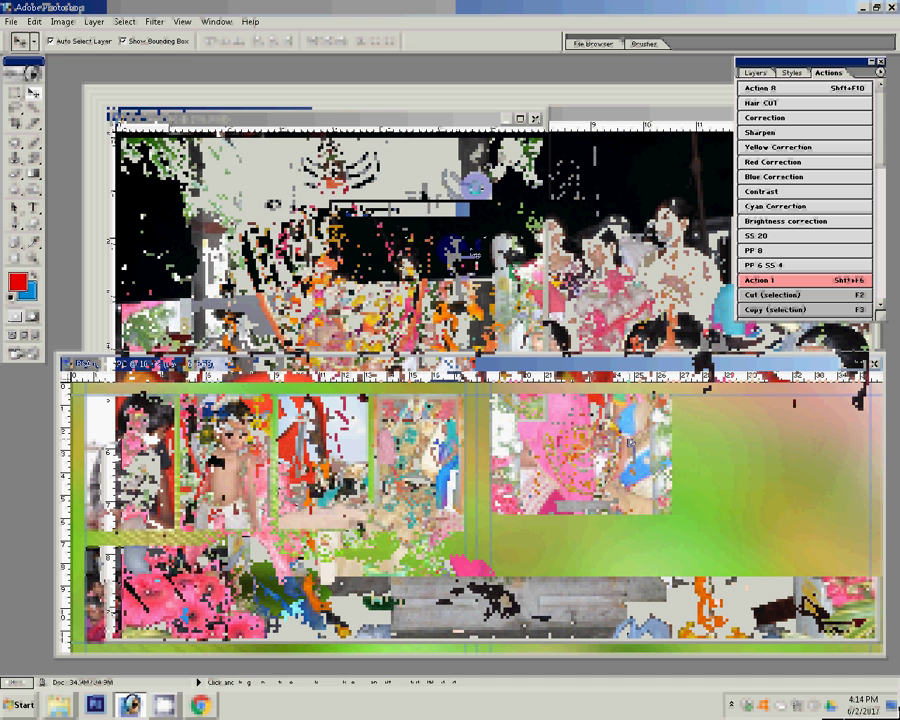
Resize the next photo to 1800 pixels wide.
{"action": "key", "text": "ctrl+alt+i"}
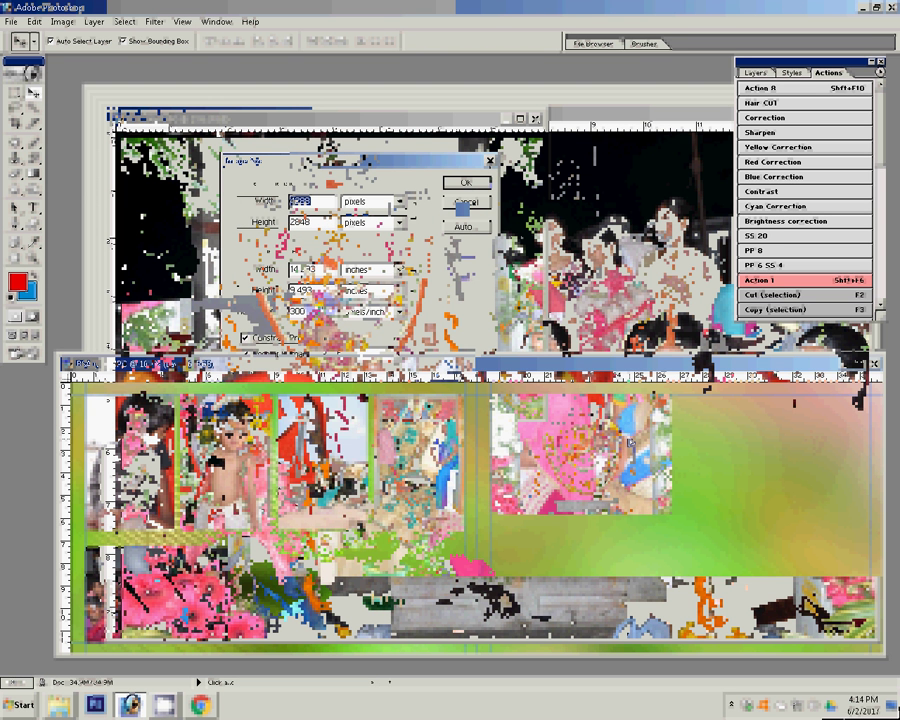
{"action": "type", "text": "1800"}
{"action": "left_click", "coordinate": [465, 184]}
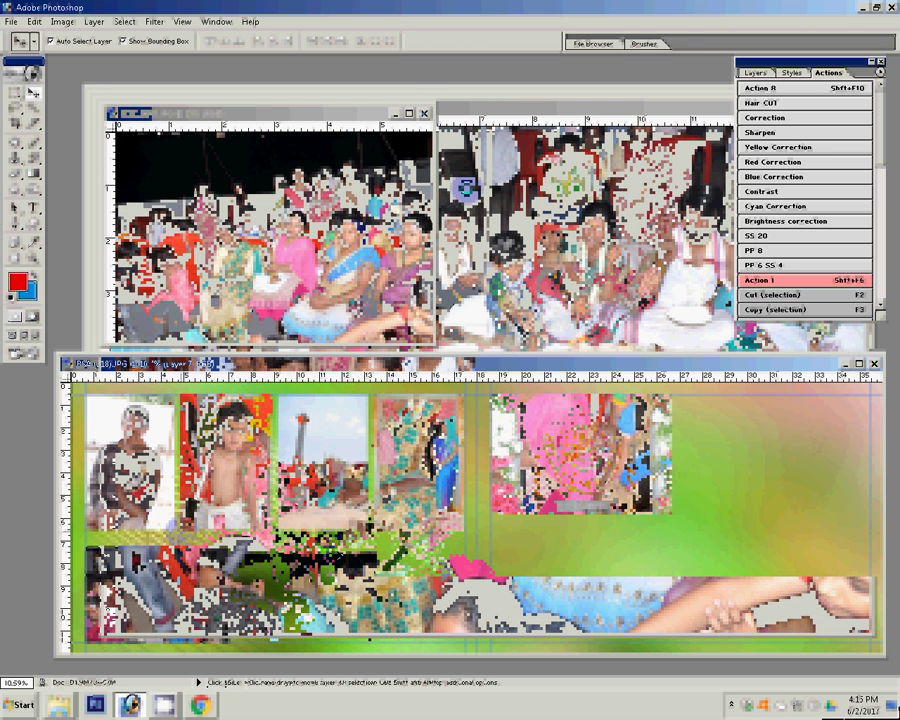
Resize the DSC_0640 fire photo to 8 inches wide and drag it into an empty album slot.
{"action": "key", "text": "ctrl+w"}
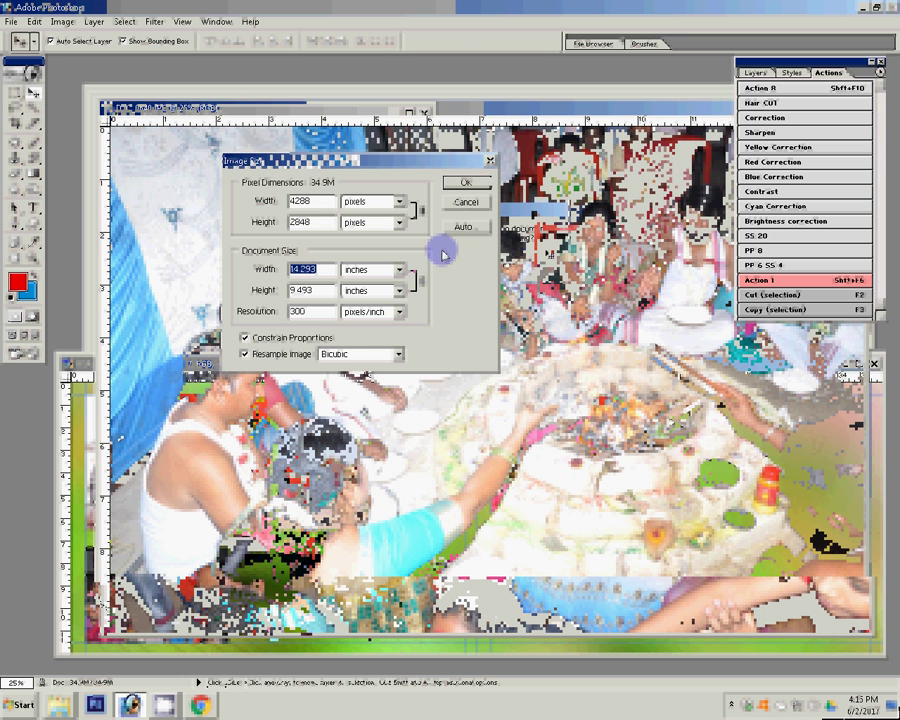
{"action": "type", "text": "8"}
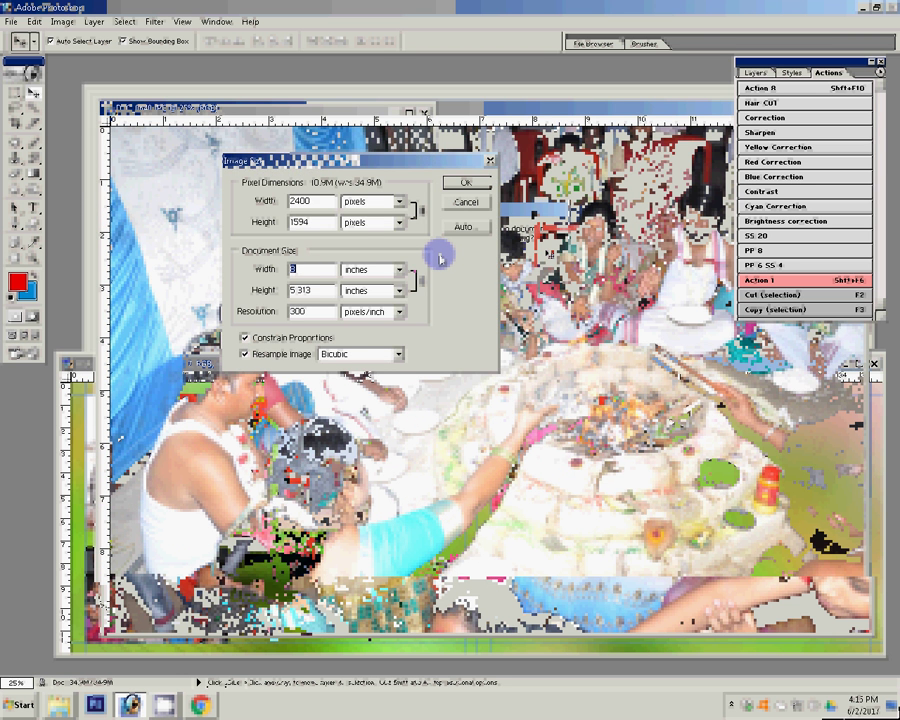
{"action": "key", "text": "Return"}
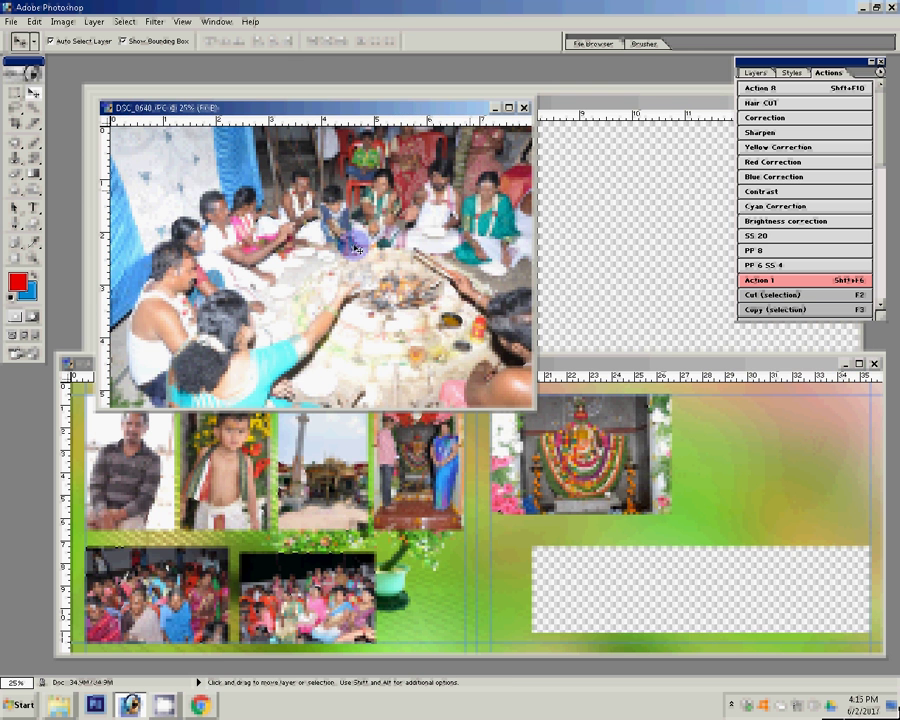
{"action": "left_click_drag", "start_coordinate": [357, 249], "coordinate": [691, 589]}
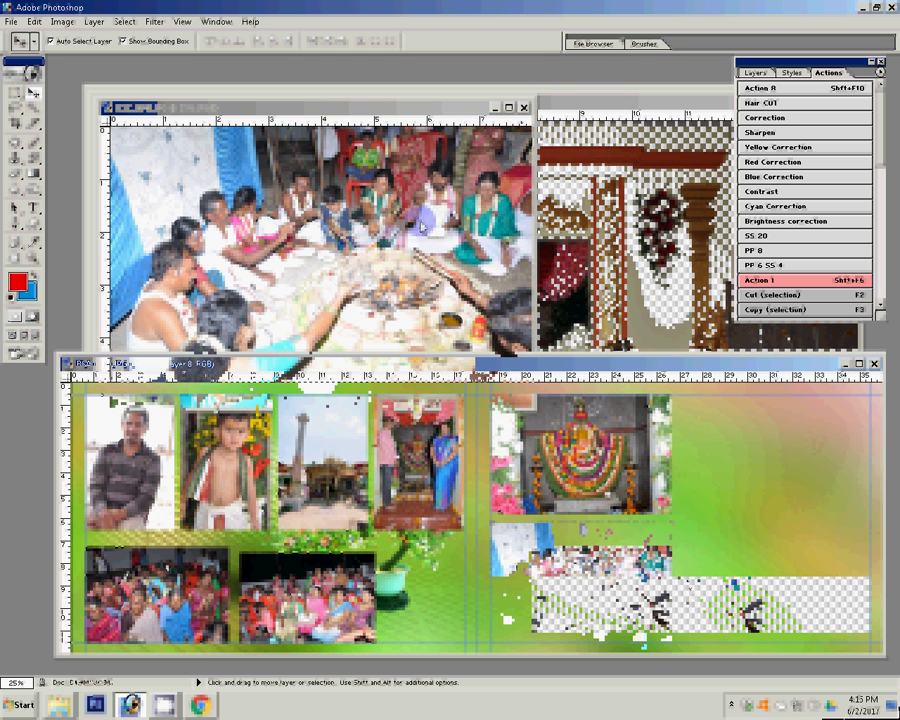
Close the used source photo without saving and resize the next photo to 6 inches wide.
{"action": "left_click", "coordinate": [522, 107]}
{"action": "key", "text": "n"}
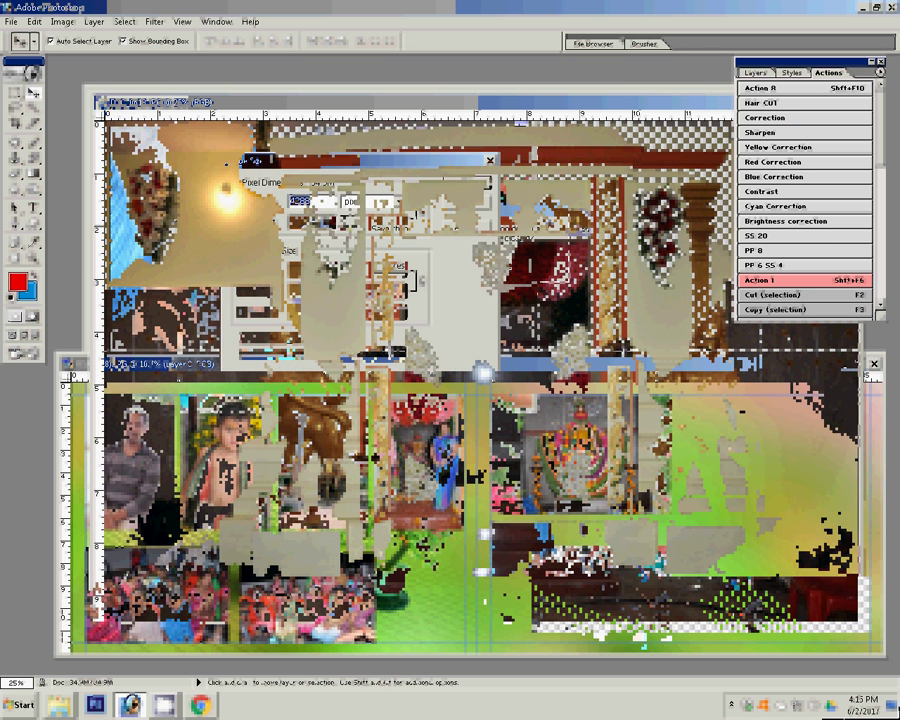
{"action": "double_click", "coordinate": [320, 270]}
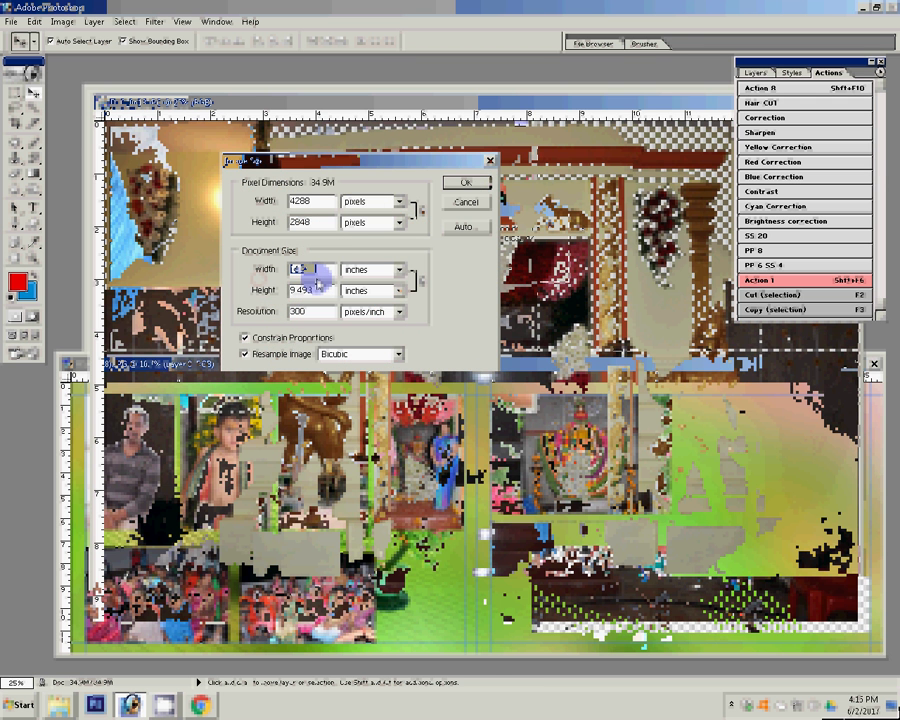
{"action": "type", "text": "6"}
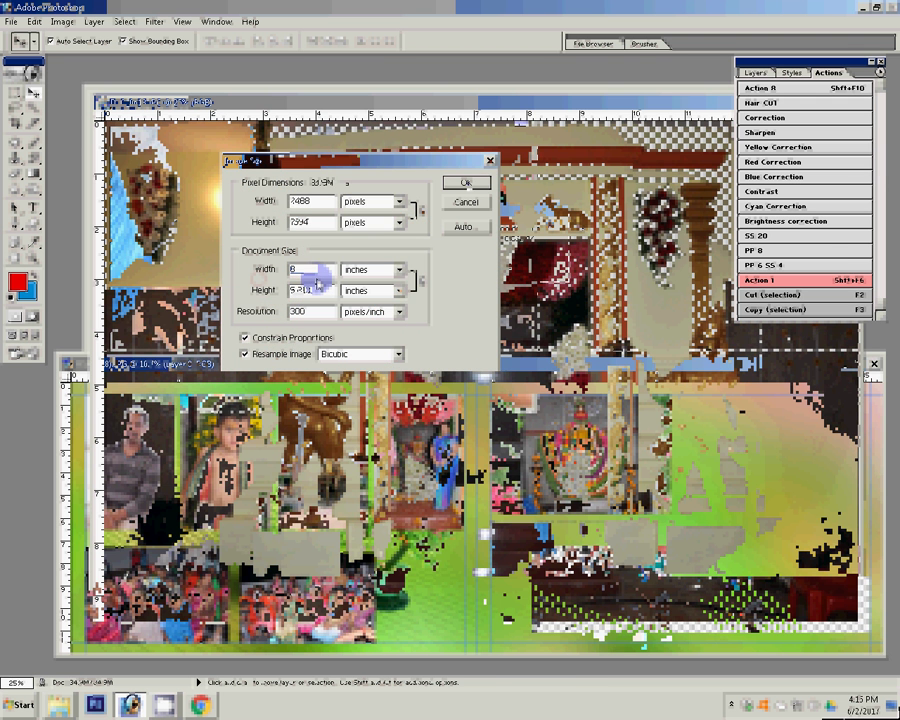
{"action": "left_click", "coordinate": [463, 184]}
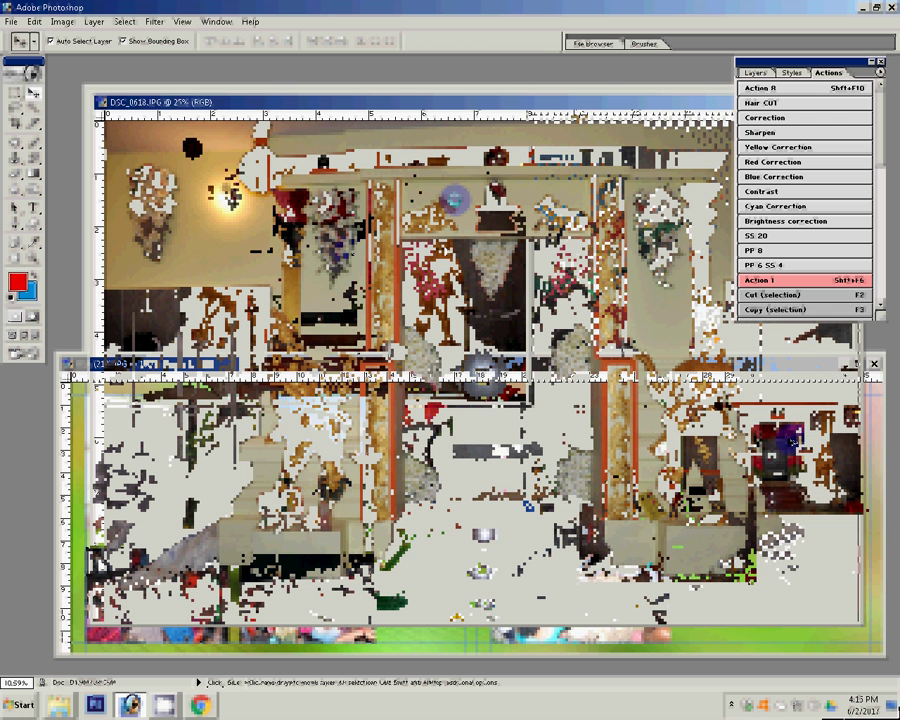
Close the used DSC_0618 and DSC_0611 source photos.
{"action": "key", "text": "ctrl+w"}
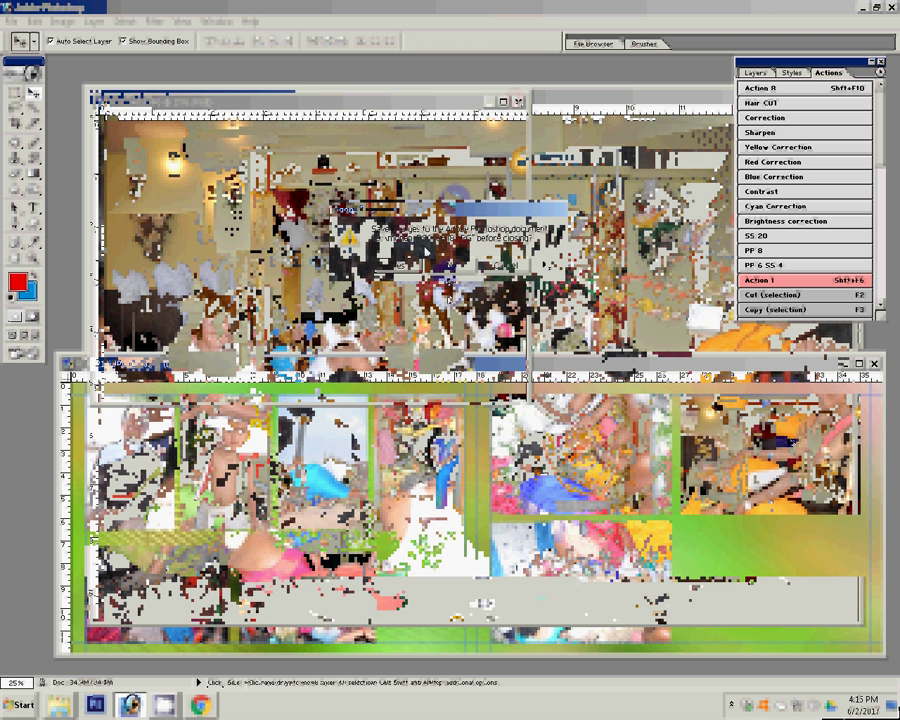
{"action": "left_click", "coordinate": [302, 269]}
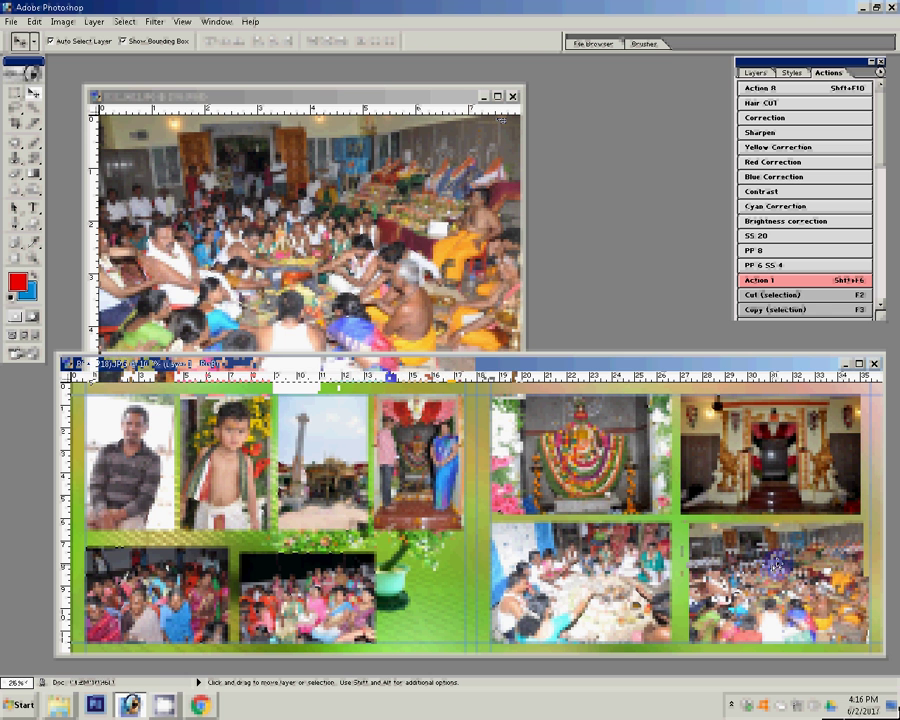
{"action": "key", "text": "ctrl+w"}
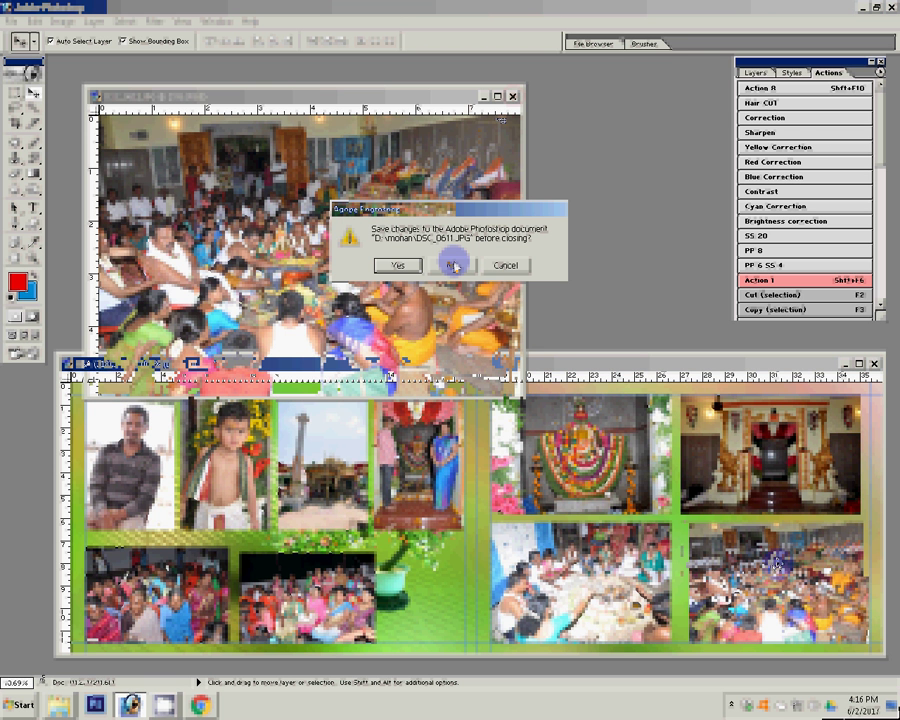
Discard DSC_0611's changes, move the six used JPGs to Delete, and open DSC_0632 in Photoshop.
{"action": "left_click", "coordinate": [455, 265]}
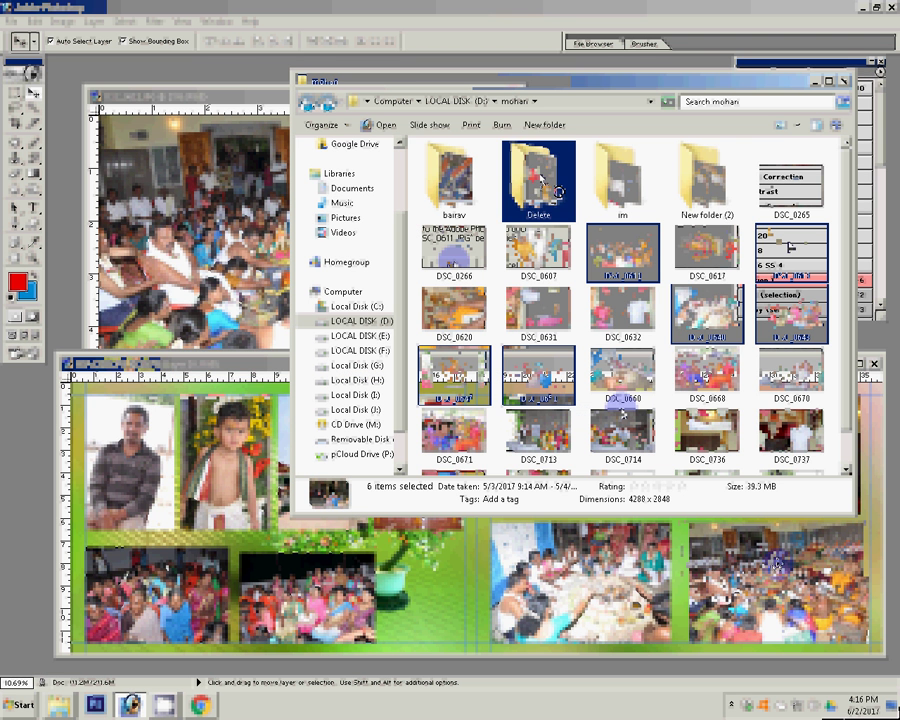
{"action": "left_click_drag", "start_coordinate": [540, 177], "coordinate": [541, 180]}
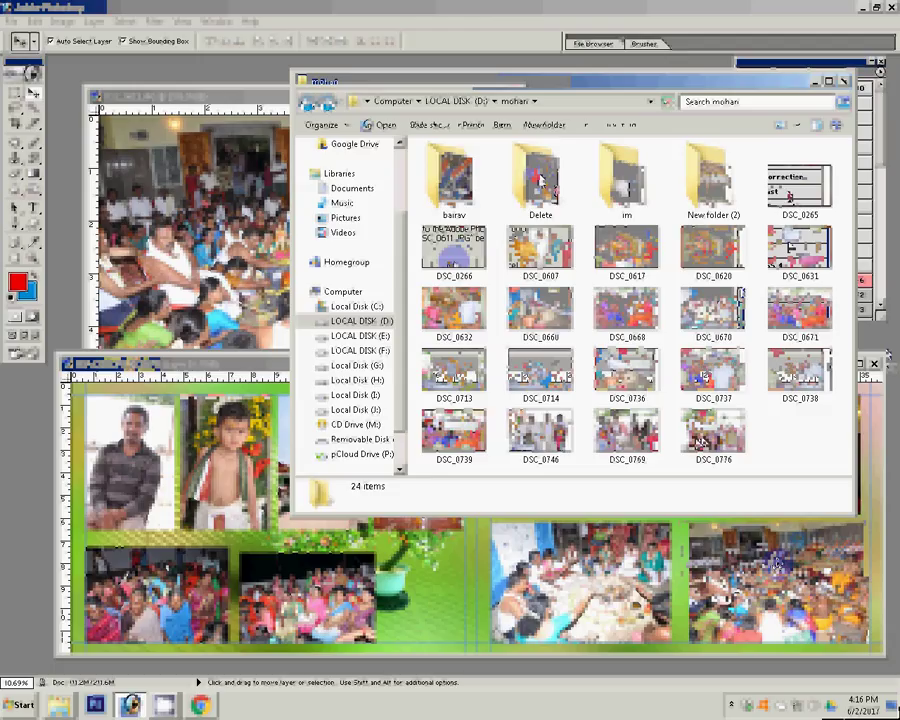
{"action": "left_click", "coordinate": [740, 289]}
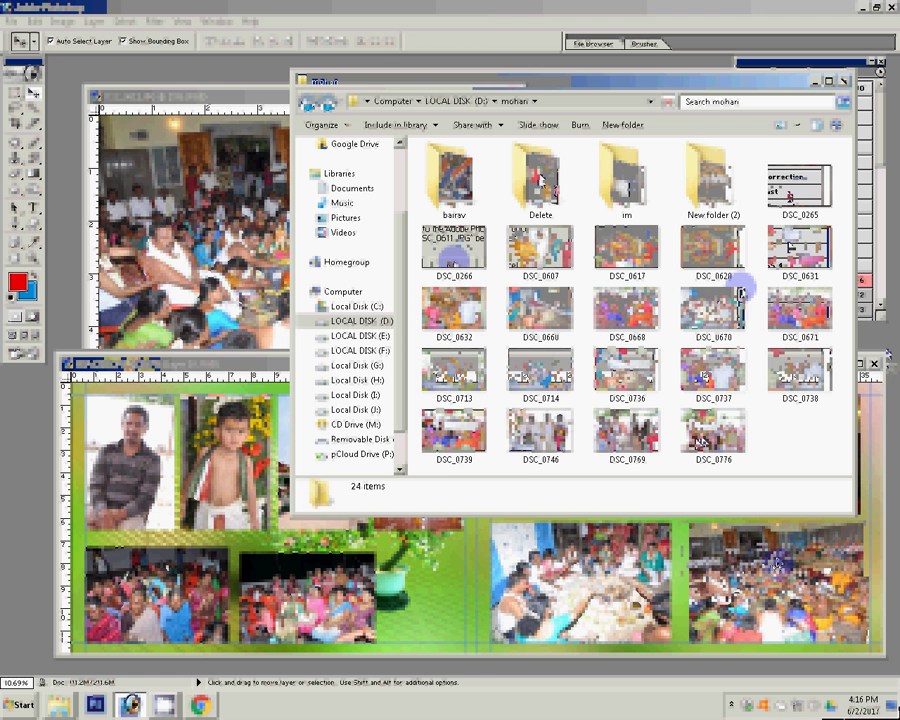
{"action": "left_click_drag", "start_coordinate": [453, 308], "coordinate": [174, 246]}
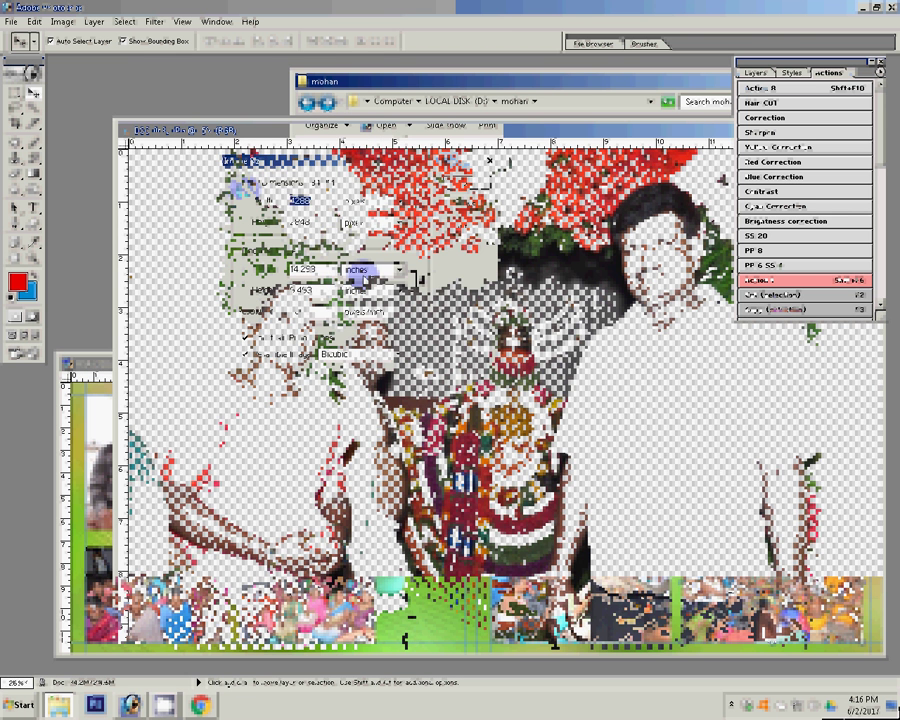
Resize DSC_0632 to 5 inches wide, place it in the album's bottom row, and begin scaling it.
{"action": "type", "text": "5"}
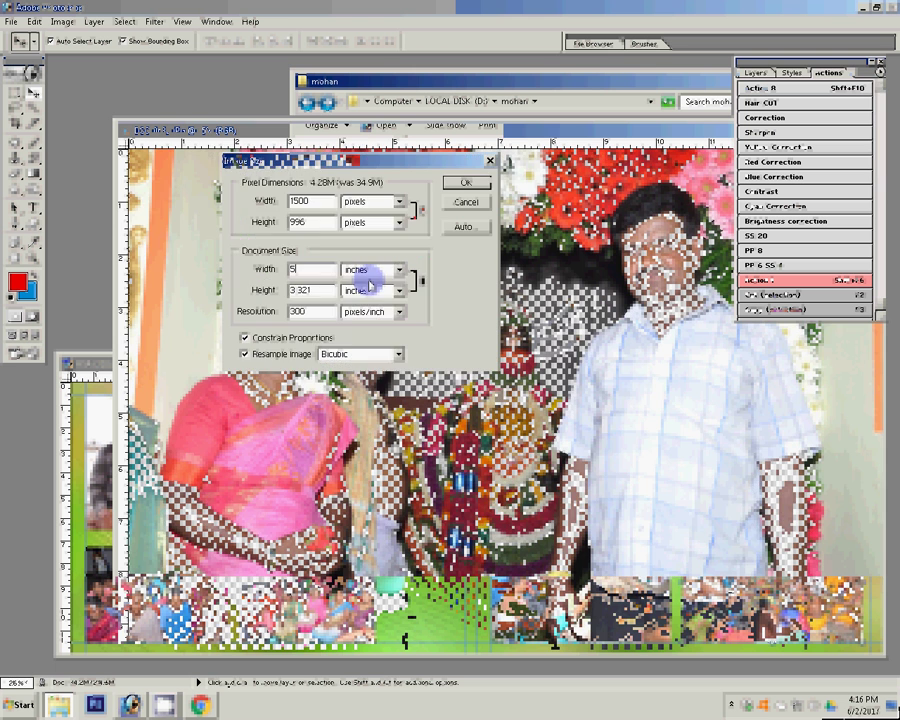
{"action": "key", "text": "Return"}
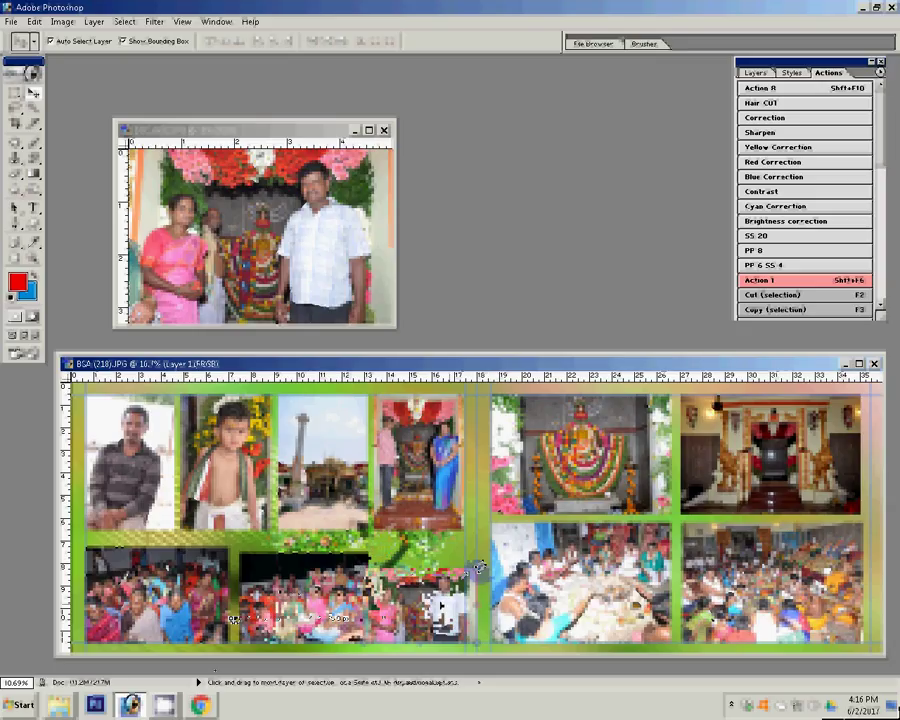
{"action": "key", "text": "ctrl+t"}
Commit the couple photo at about 119% scale and bring up the Layers panel's layer style list.
{"action": "left_click_drag", "start_coordinate": [470, 567], "coordinate": [471, 568]}
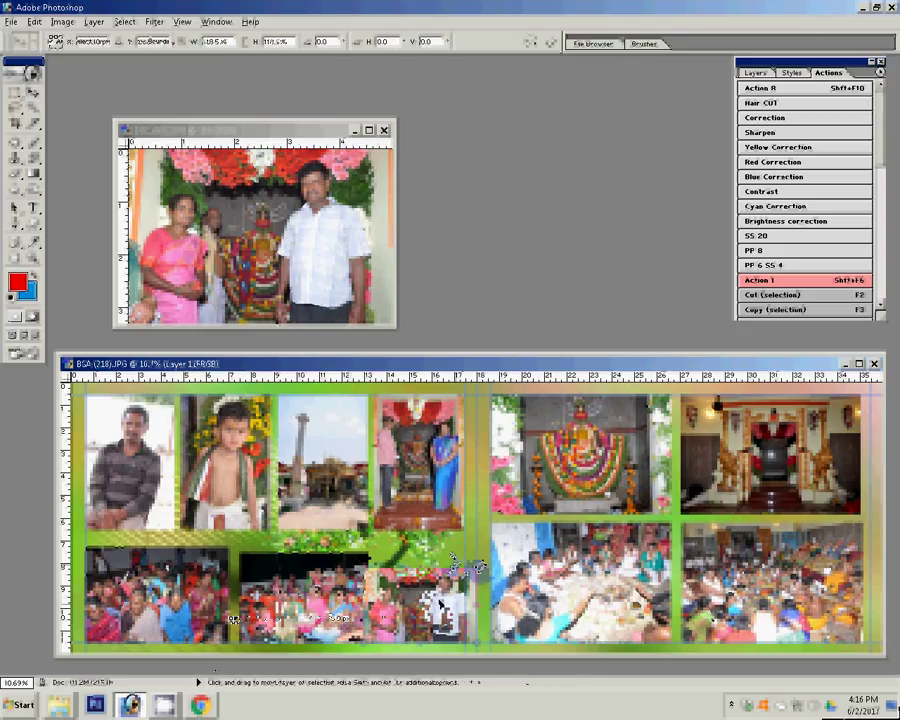
{"action": "key", "text": "Return"}
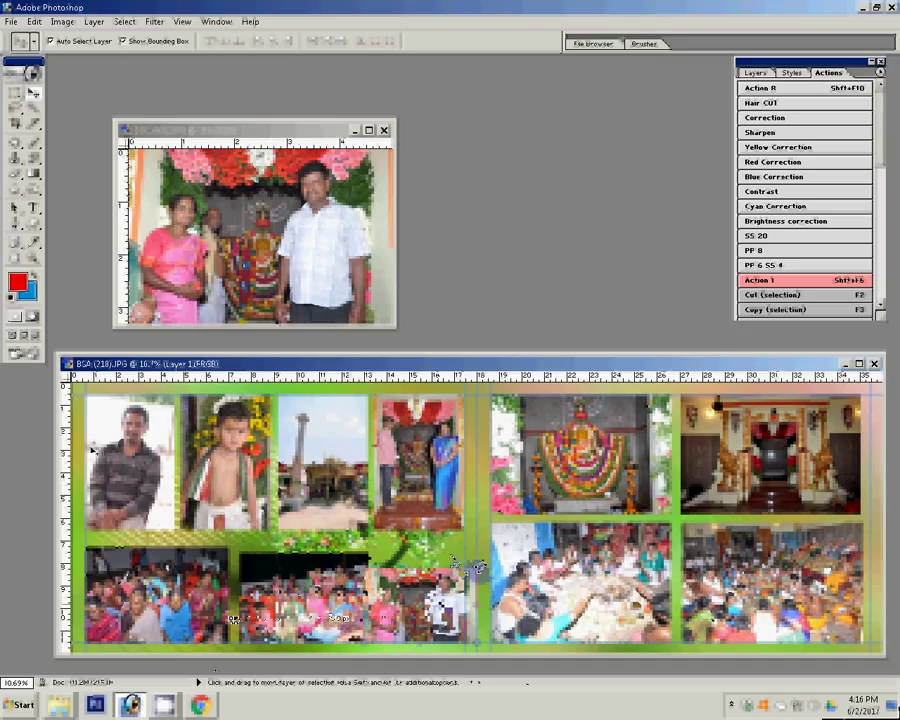
{"action": "key", "text": "F7"}
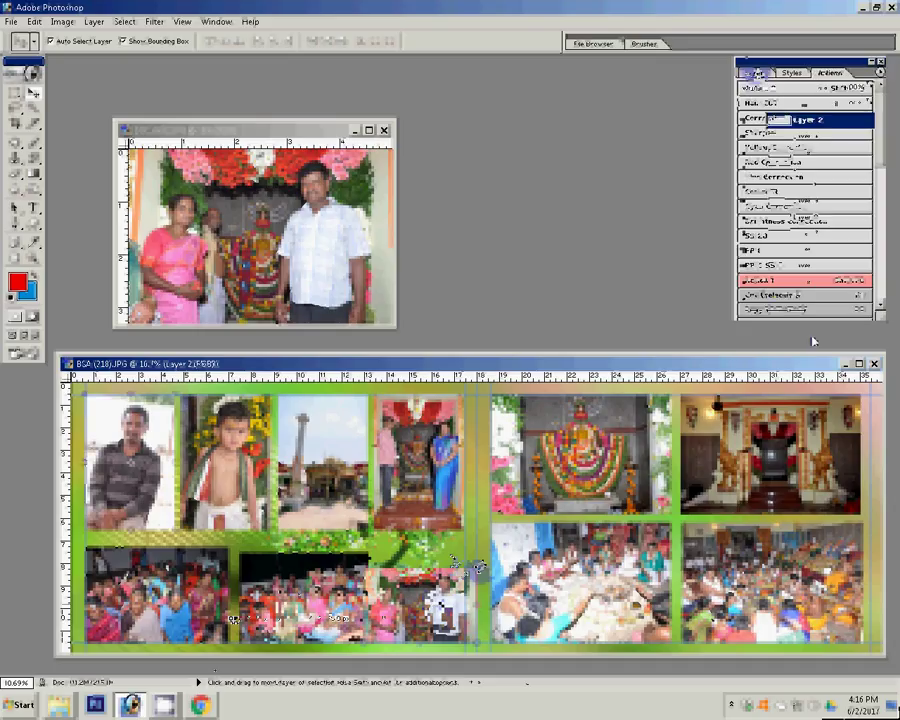
{"action": "left_click", "coordinate": [769, 317]}
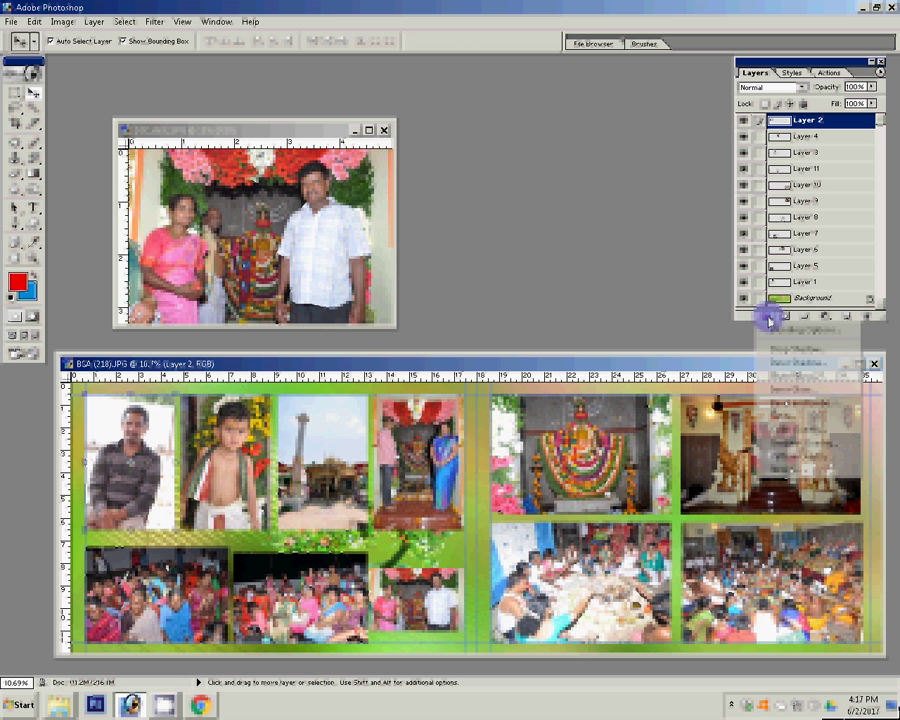
Add a 22 px Stroke to Layer 2 with Gradient fill type and the rainbow preset.
{"action": "left_click", "coordinate": [790, 468]}
{"action": "left_click", "coordinate": [501, 248]}
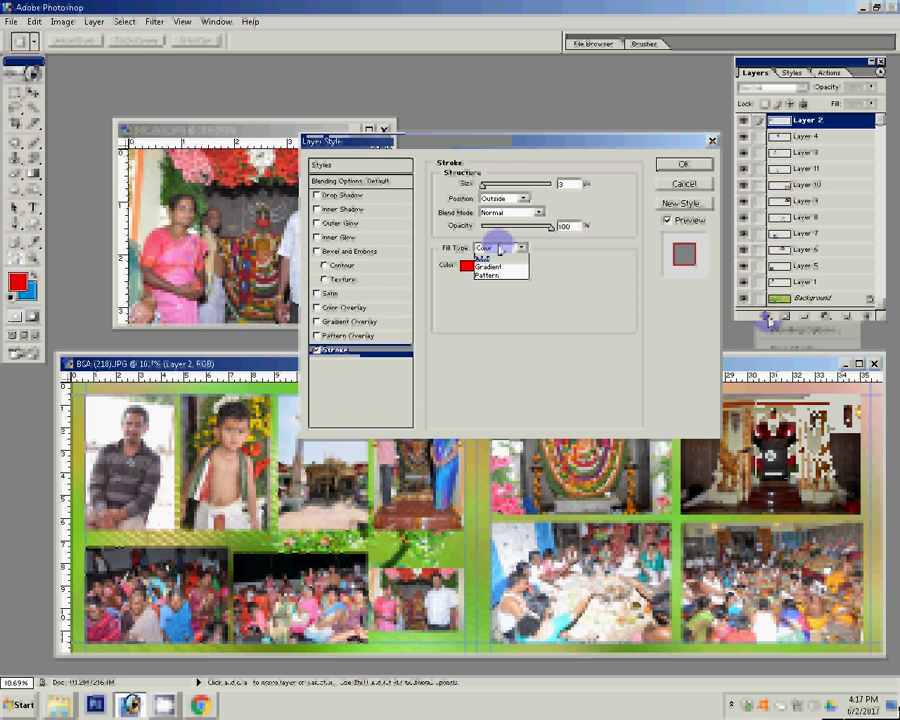
{"action": "left_click", "coordinate": [500, 266]}
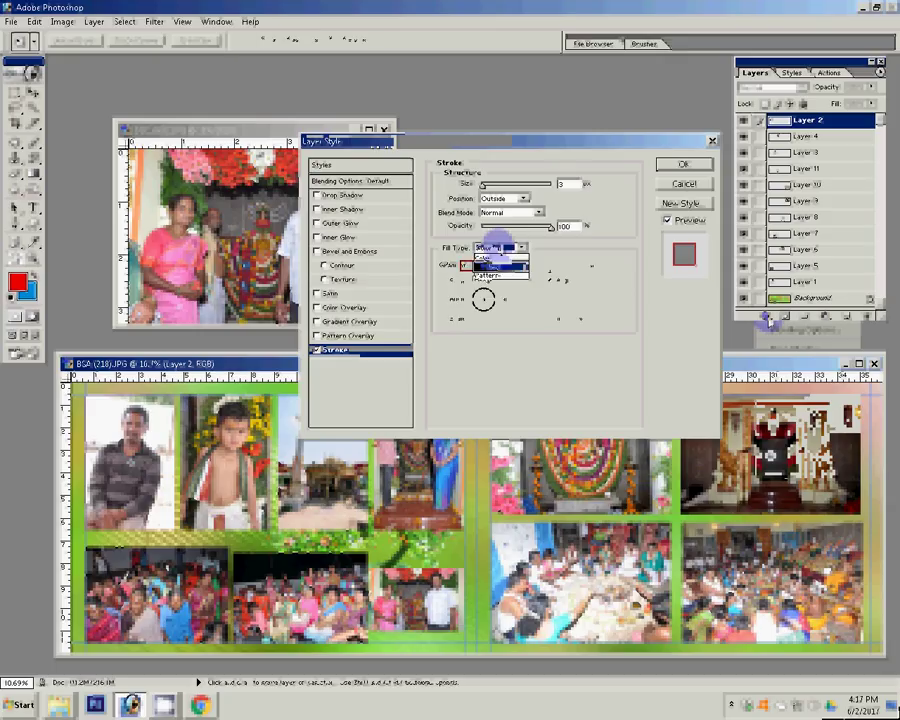
{"action": "type", "text": "22"}
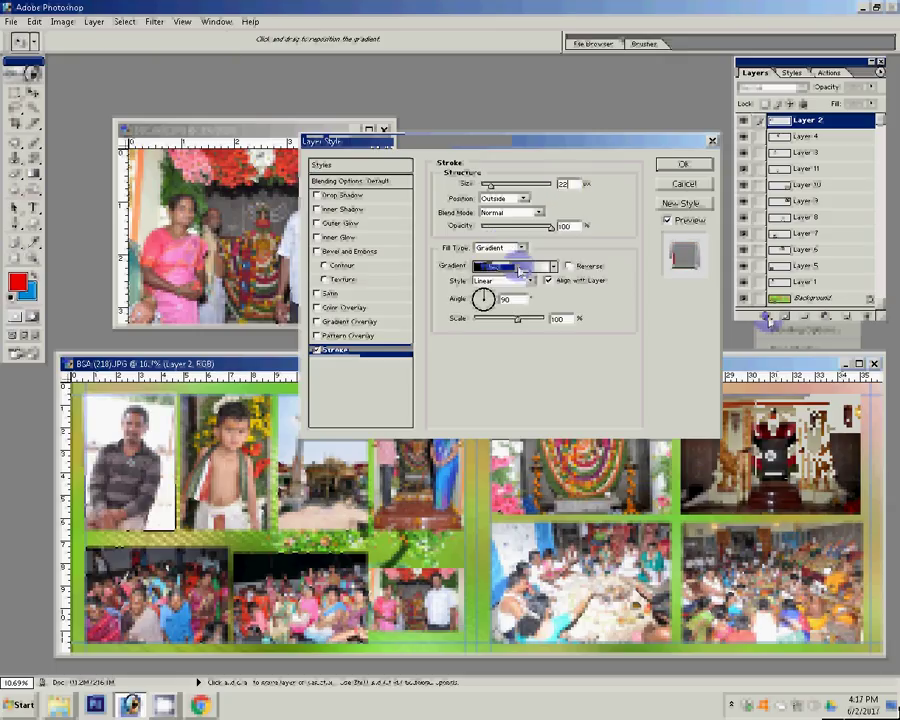
{"action": "left_click", "coordinate": [519, 268]}
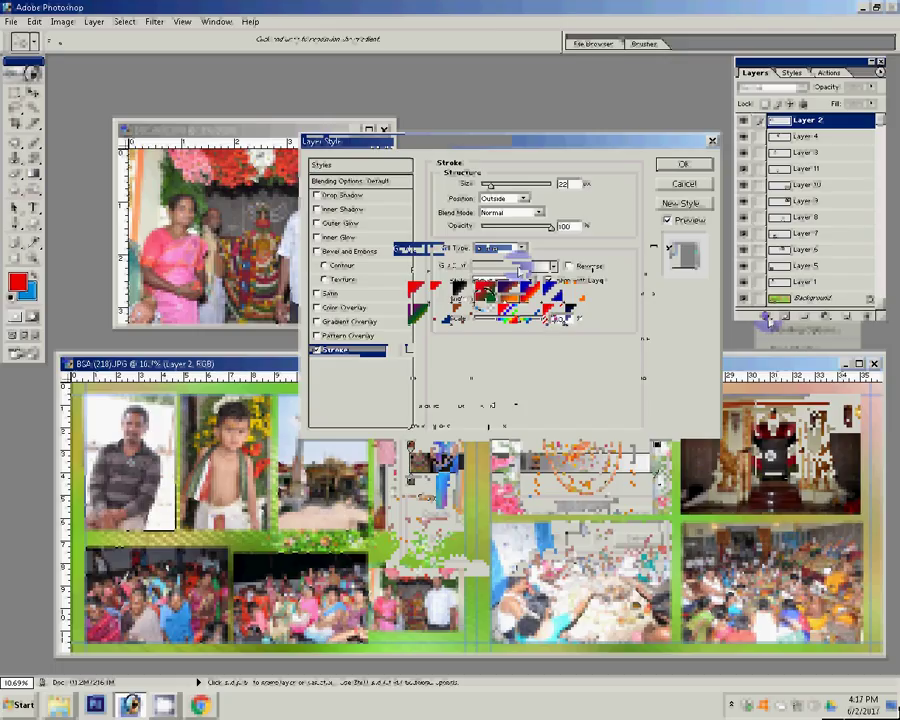
{"action": "left_click", "coordinate": [519, 268]}
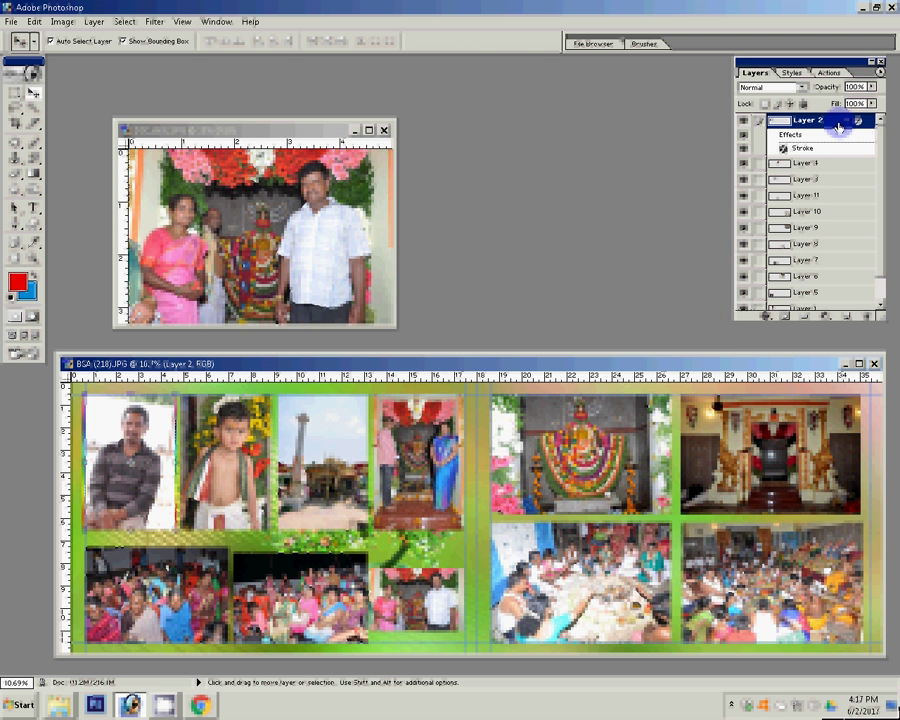
Copy Layer 2's stroke style and apply a layer style to Layer 1 via the Layer menu.
{"action": "right_click", "coordinate": [838, 126]}
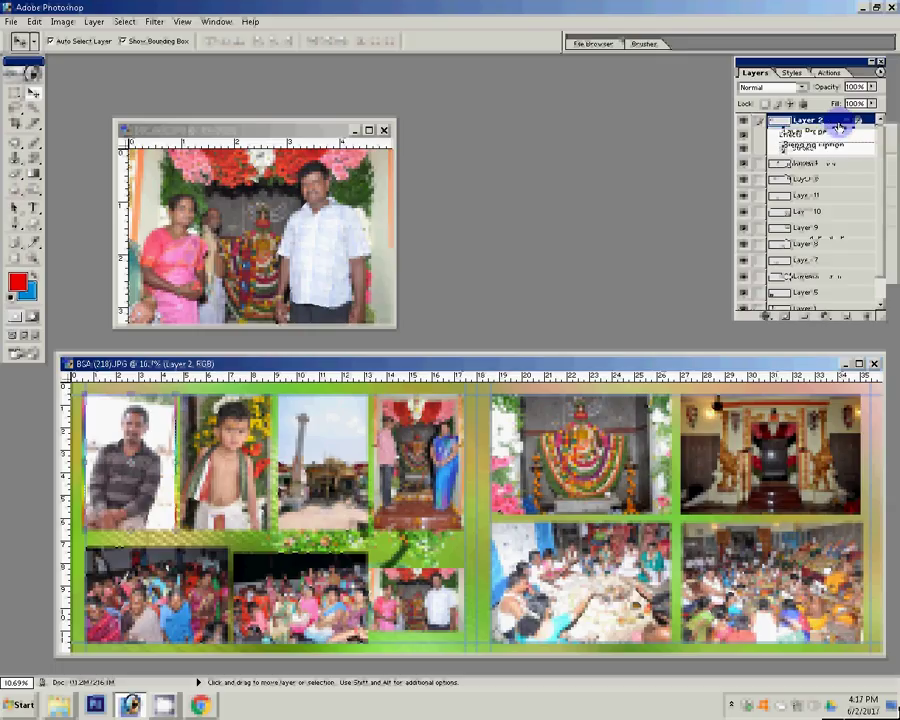
{"action": "left_click", "coordinate": [815, 237]}
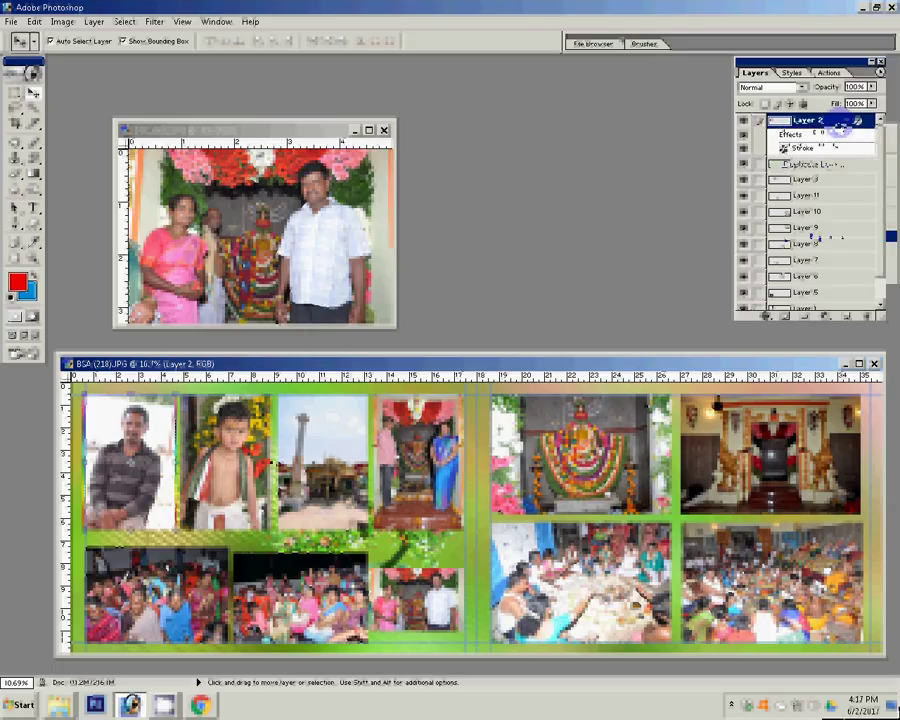
{"action": "left_click", "coordinate": [850, 307]}
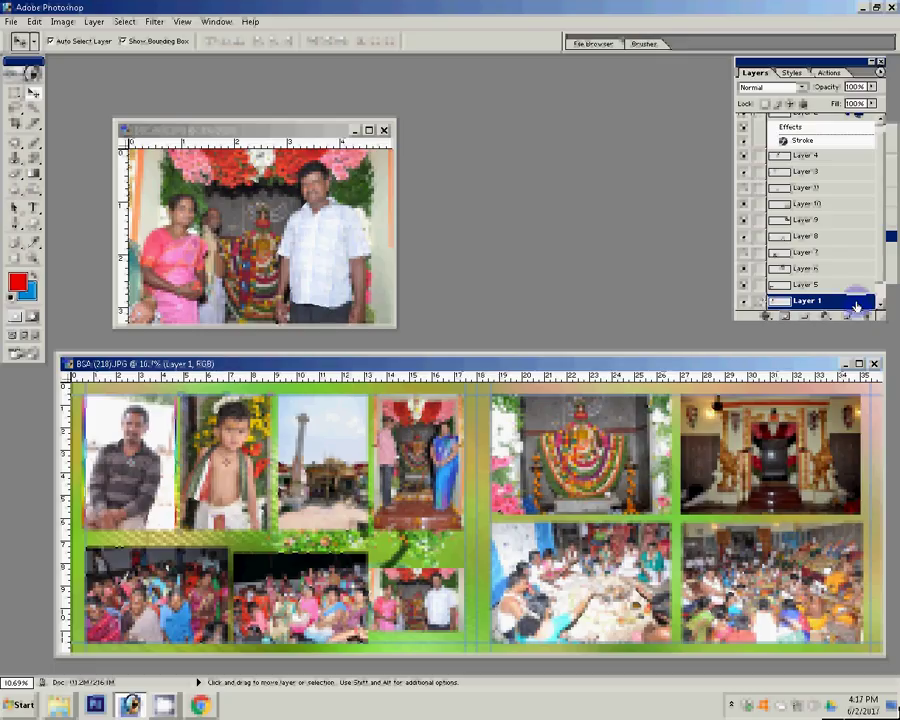
{"action": "left_click", "coordinate": [93, 21]}
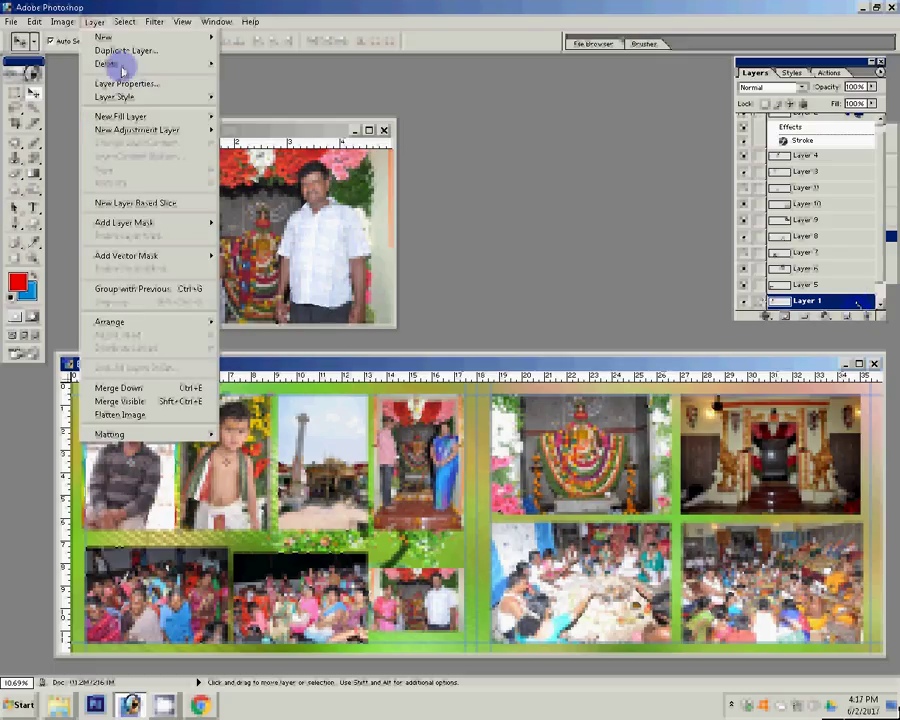
{"action": "left_click", "coordinate": [120, 97]}
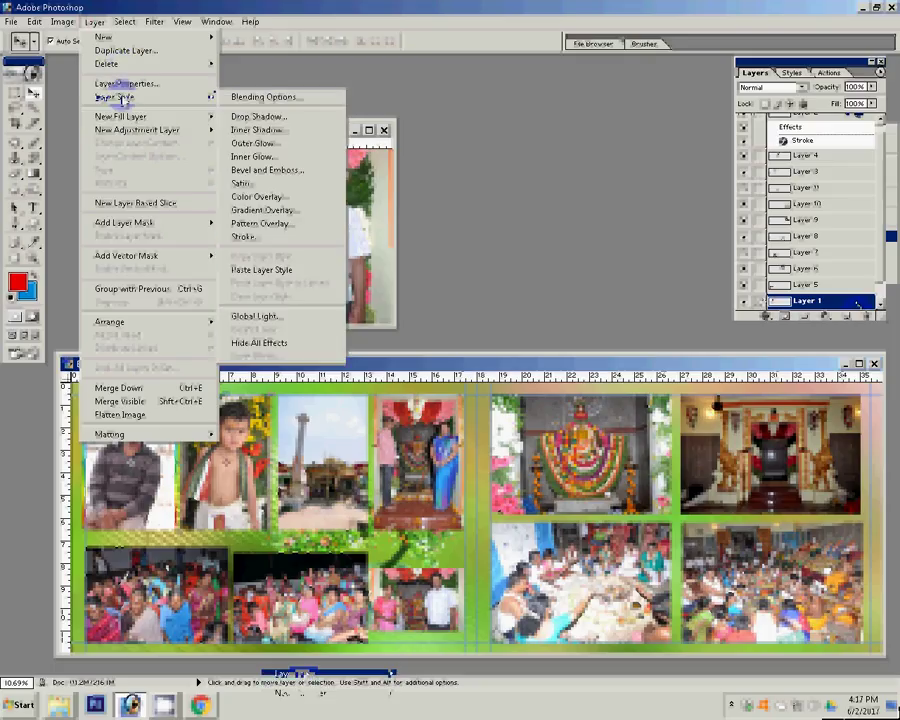
{"action": "left_click", "coordinate": [285, 344]}
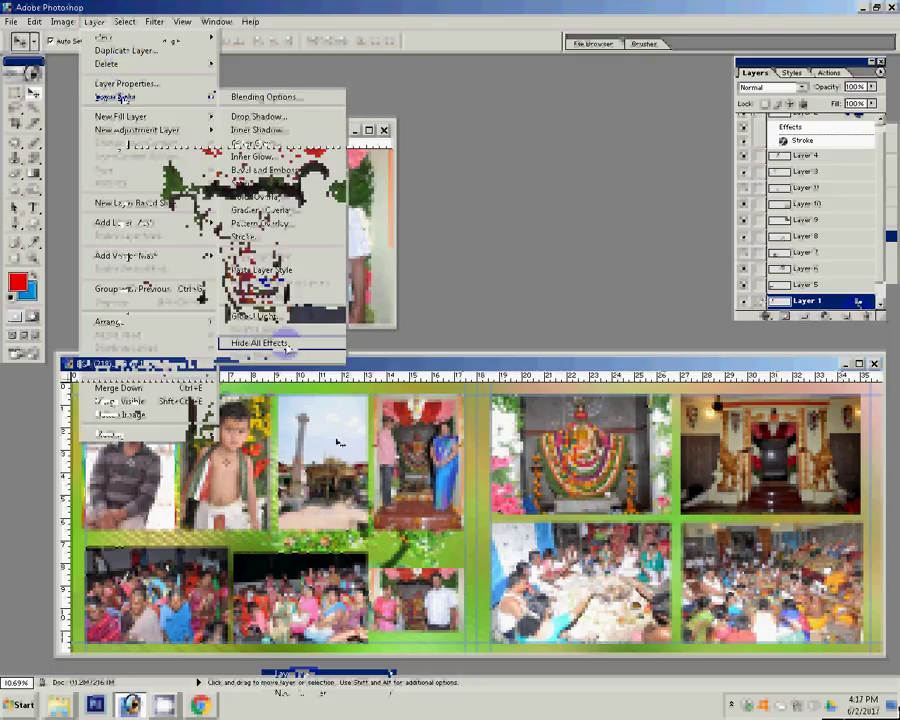
{"action": "left_click_drag", "start_coordinate": [858, 301], "coordinate": [842, 166]}
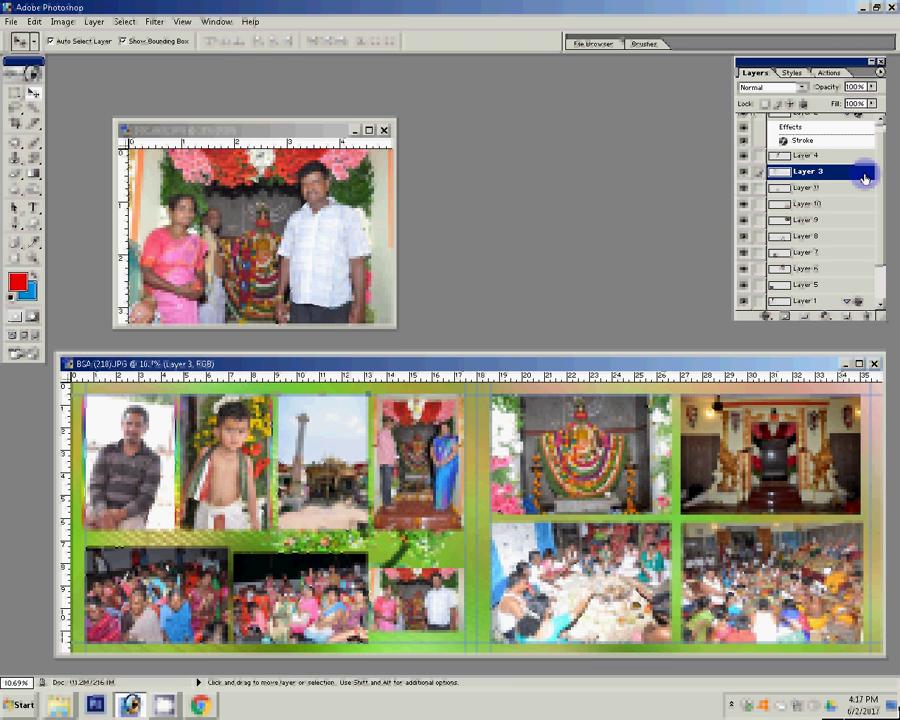
Paste the gradient stroke style onto Layer 3, then select Layer 4 for pasting.
{"action": "right_click", "coordinate": [865, 178]}
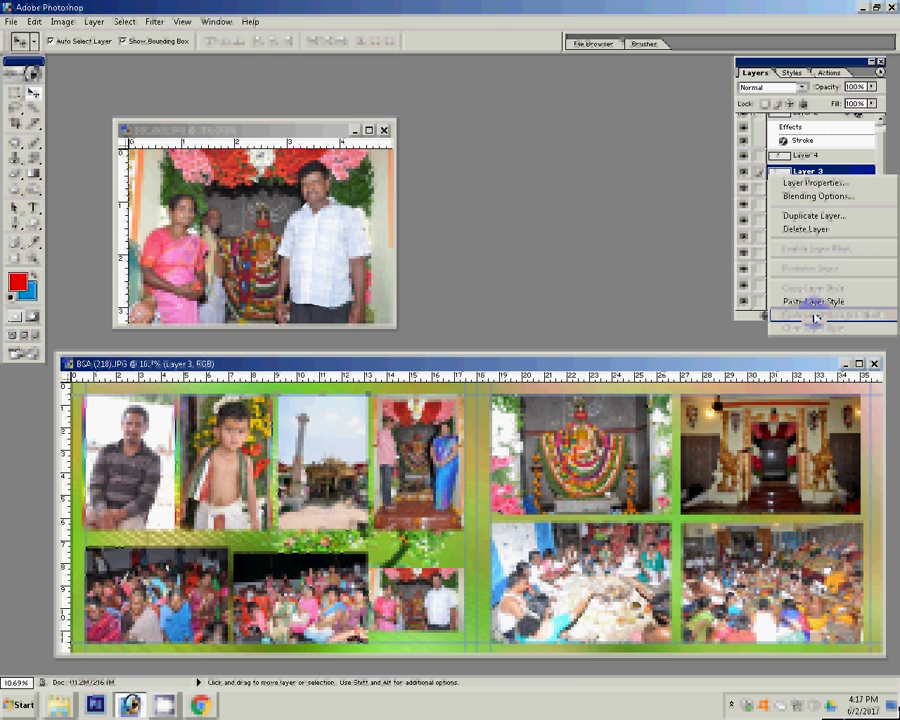
{"action": "left_click", "coordinate": [857, 173]}
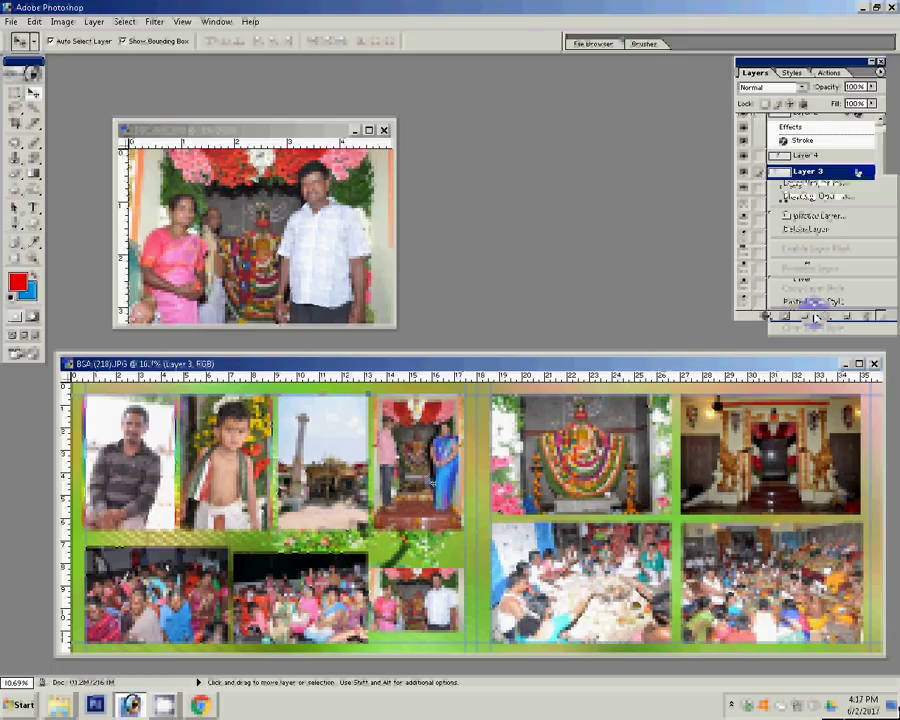
{"action": "left_click", "coordinate": [492, 436]}
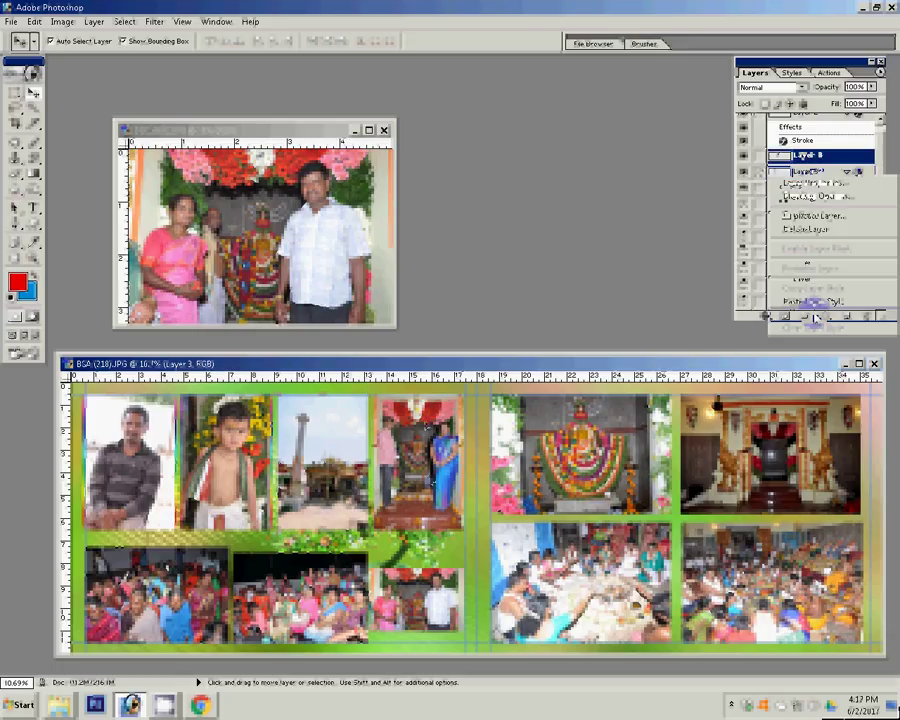
{"action": "left_click", "coordinate": [865, 163]}
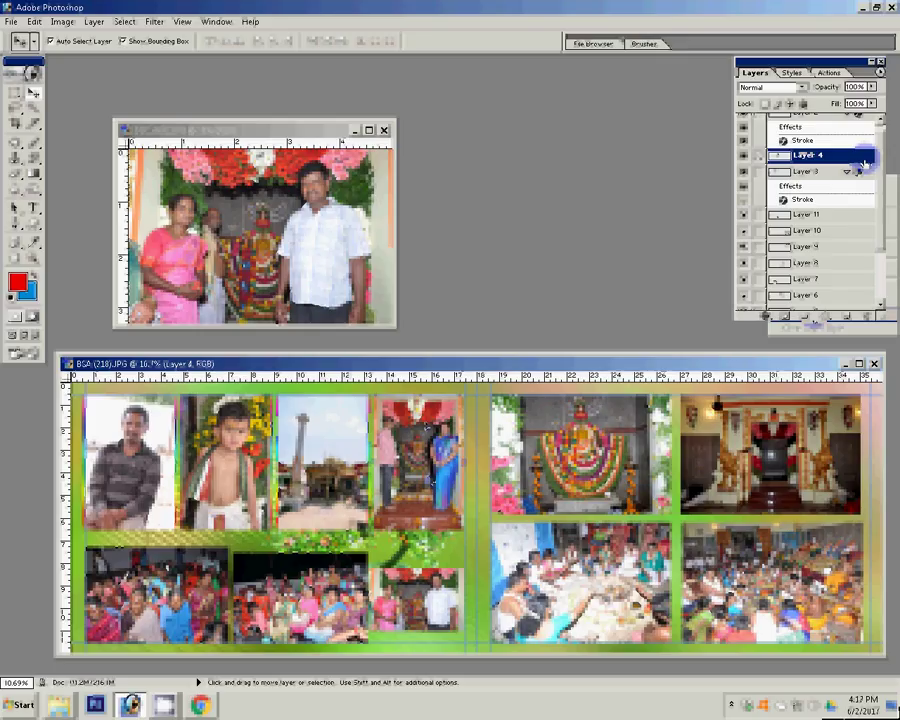
{"action": "right_click", "coordinate": [865, 163]}
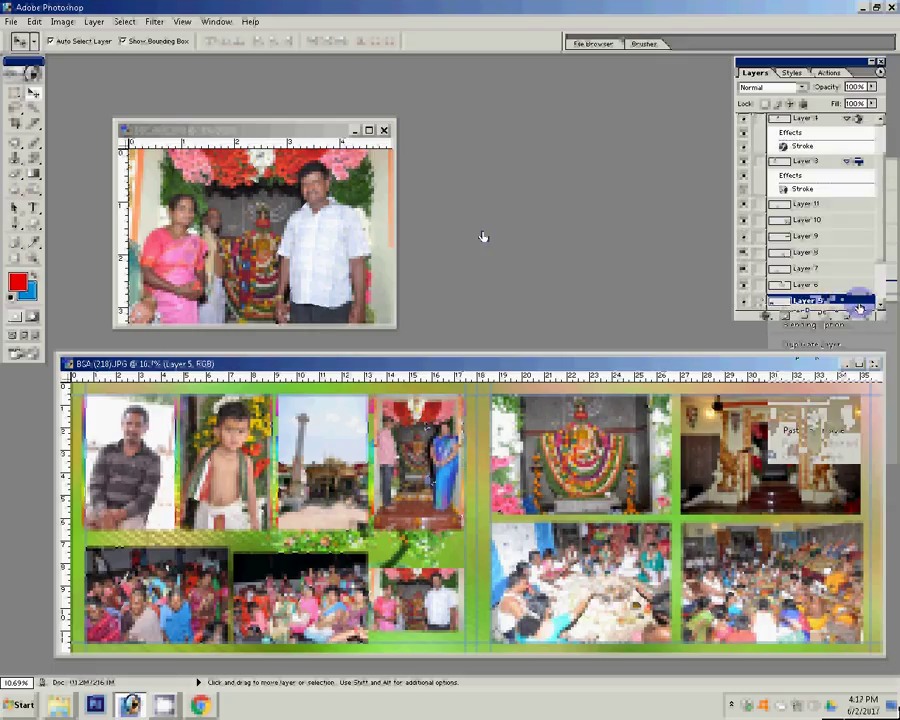
Paste the stroke style onto Layers 7 and 11.
{"action": "left_click", "coordinate": [312, 606]}
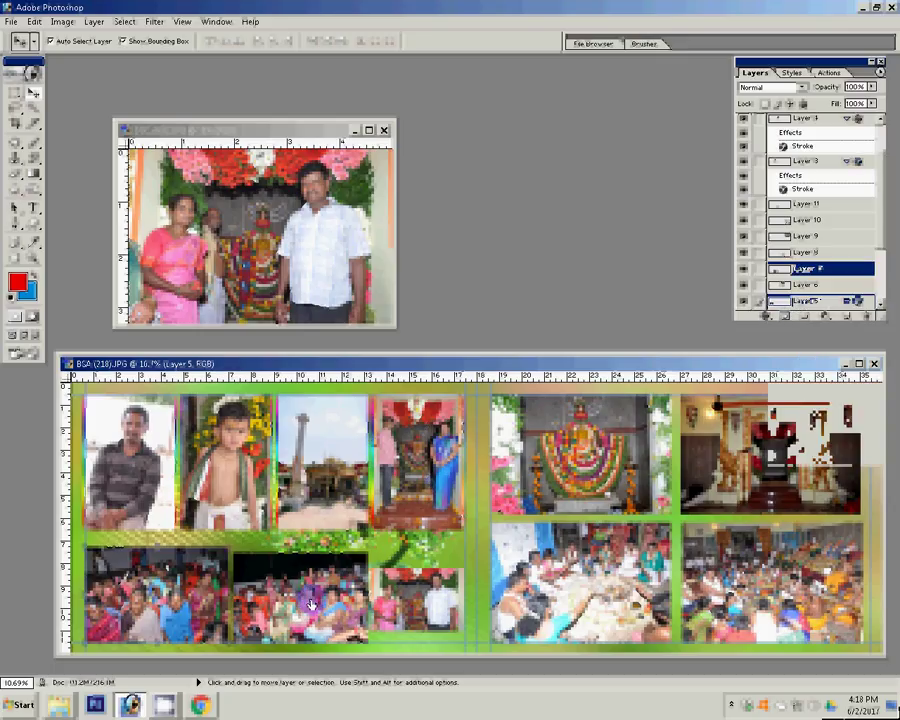
{"action": "left_click", "coordinate": [860, 270]}
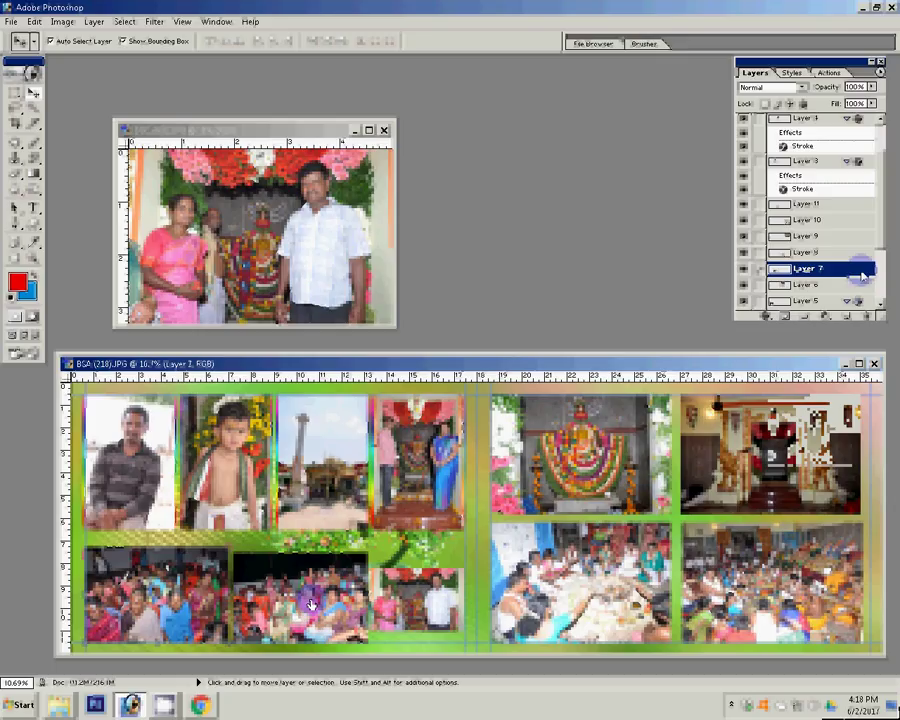
{"action": "right_click", "coordinate": [862, 276]}
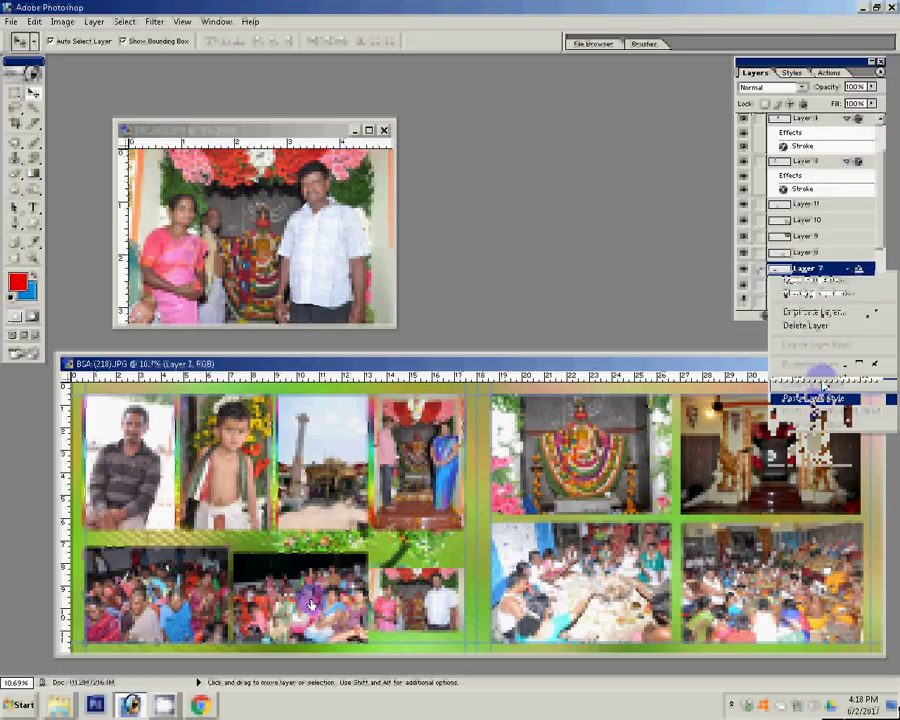
{"action": "left_click", "coordinate": [817, 400]}
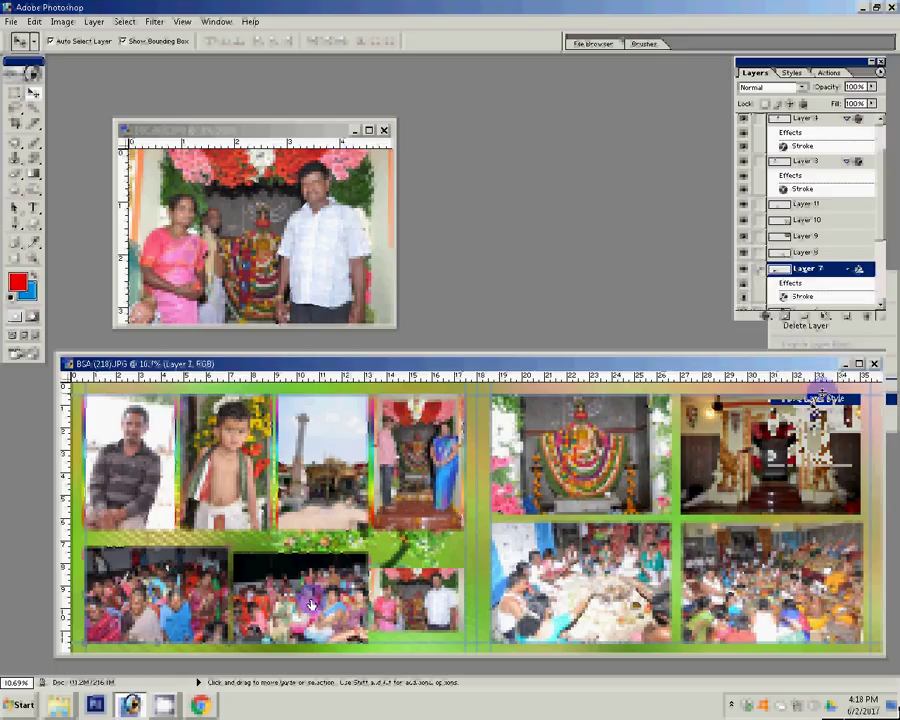
{"action": "left_click", "coordinate": [311, 604]}
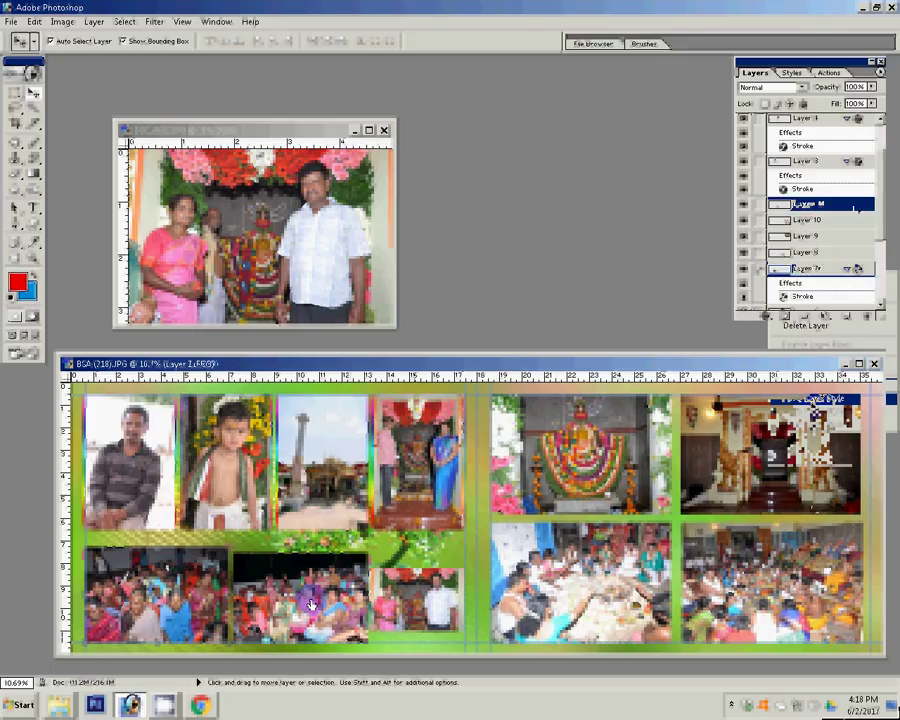
{"action": "left_click", "coordinate": [855, 208]}
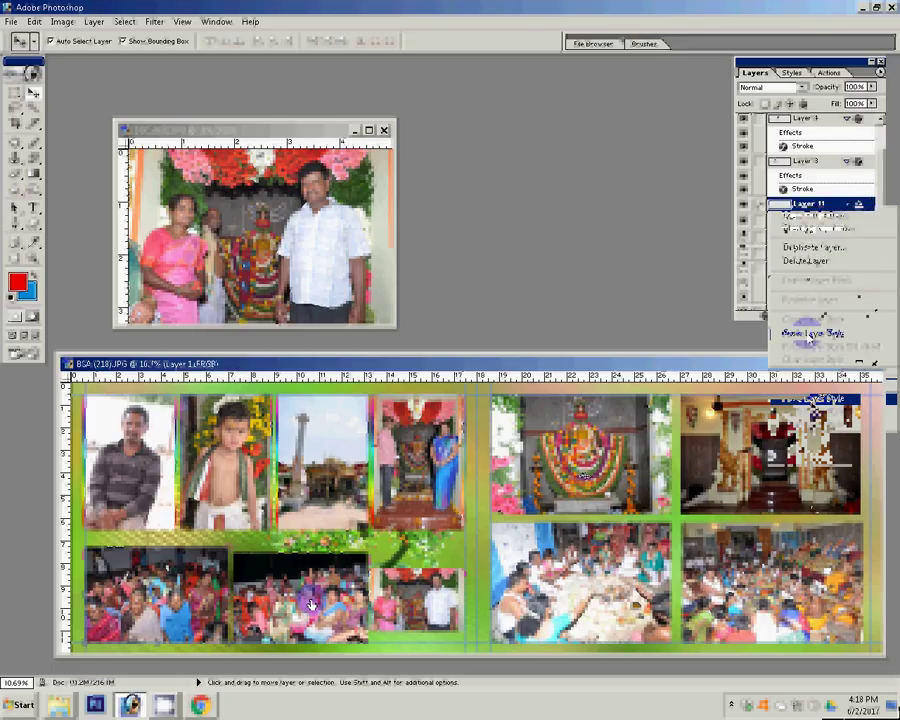
{"action": "left_click", "coordinate": [812, 334]}
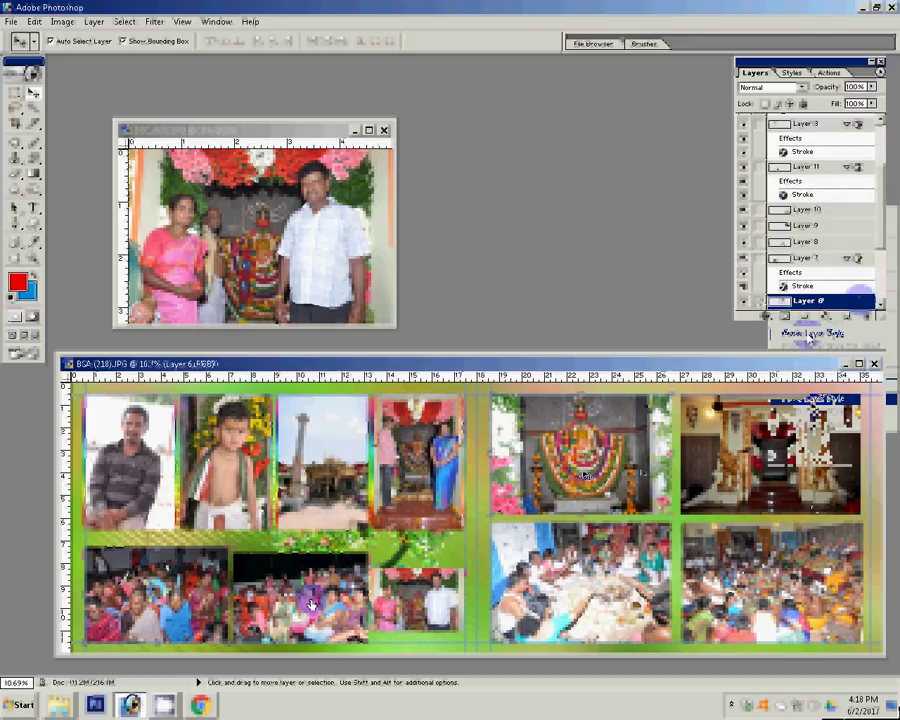
Paste the stroke style onto Layers 6 and 9.
{"action": "right_click", "coordinate": [858, 300]}
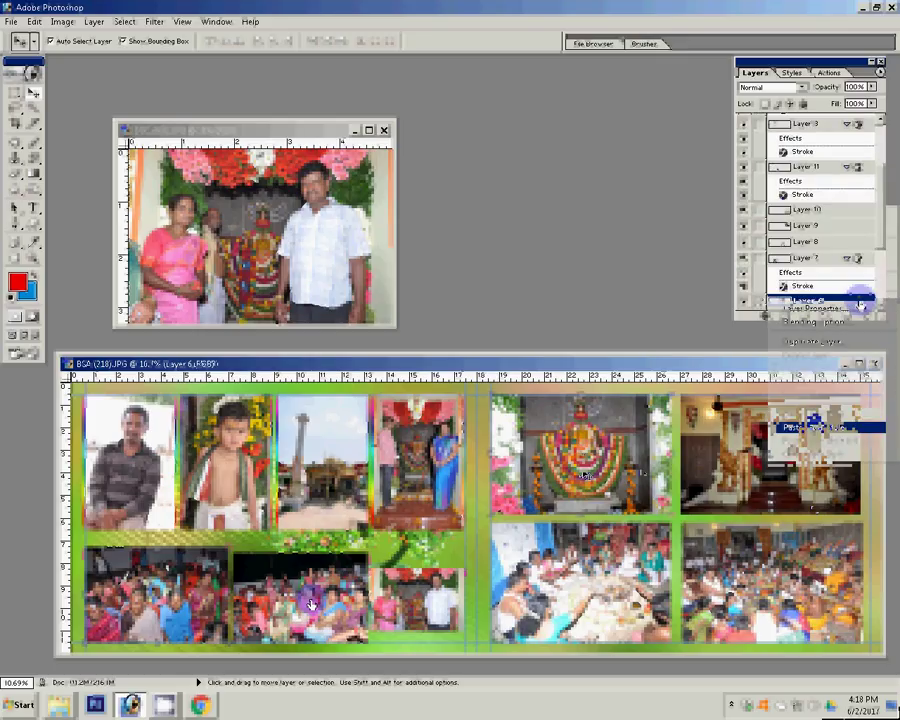
{"action": "left_click", "coordinate": [815, 427]}
{"action": "left_click", "coordinate": [808, 226]}
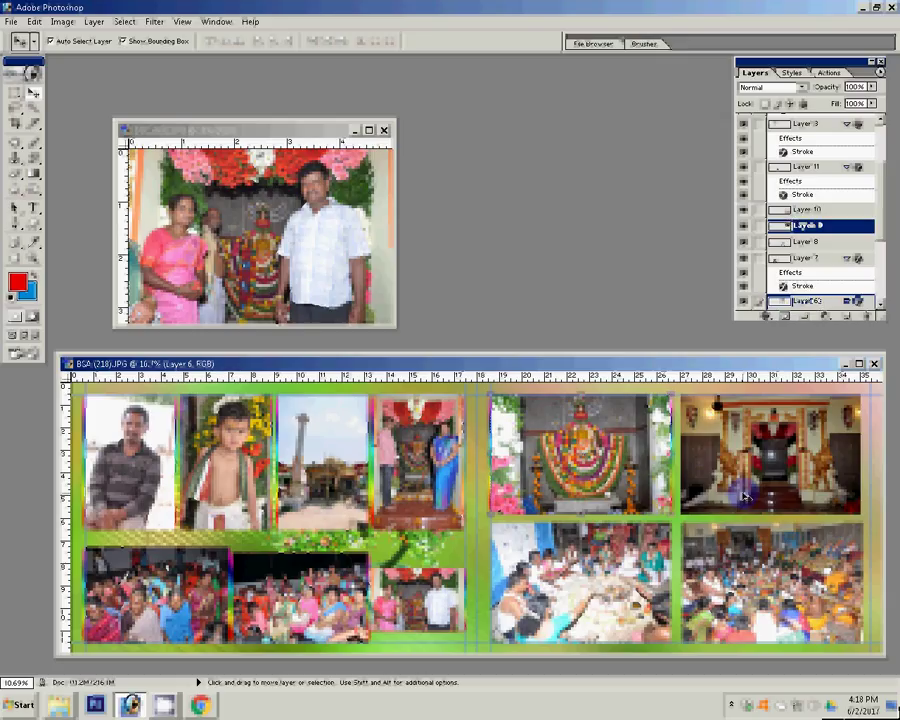
{"action": "right_click", "coordinate": [805, 228]}
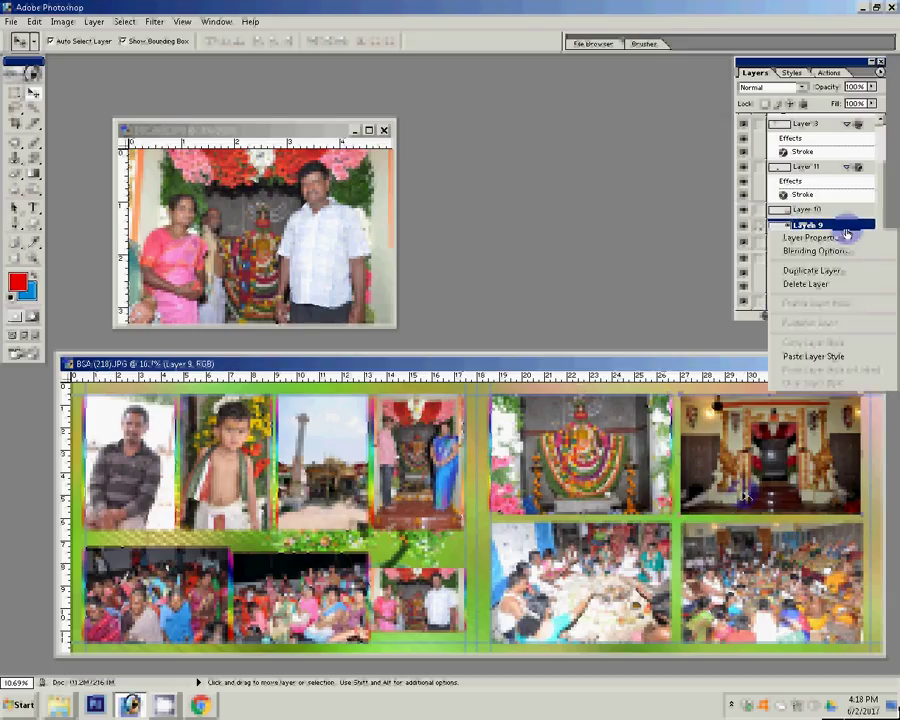
{"action": "left_click", "coordinate": [820, 357]}
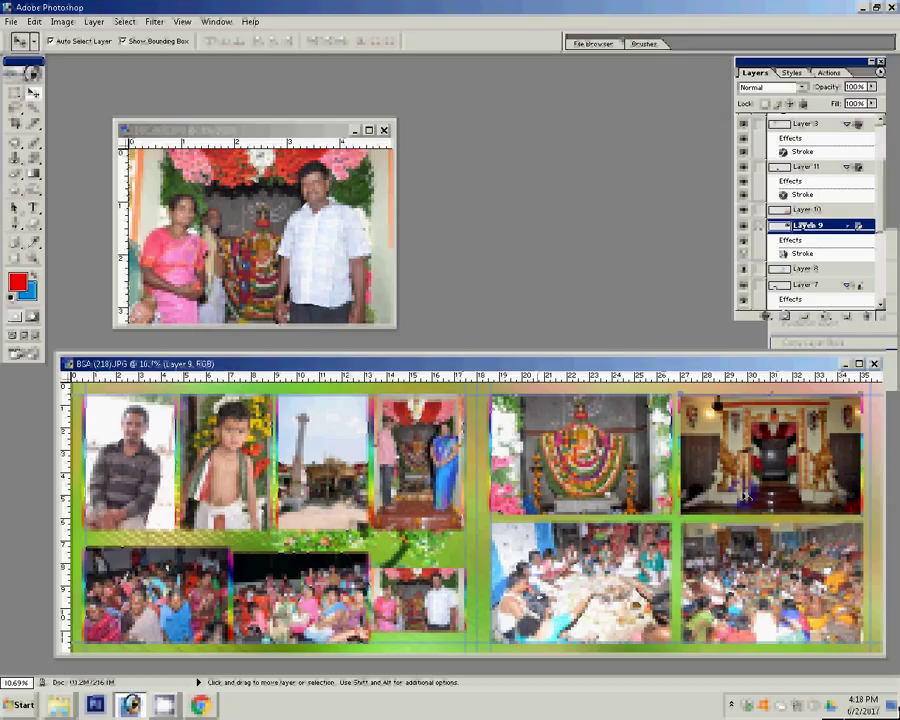
Move on to Layers 8 and 10, bringing up Layer 10's options to paste the stroke.
{"action": "double_click", "coordinate": [808, 268]}
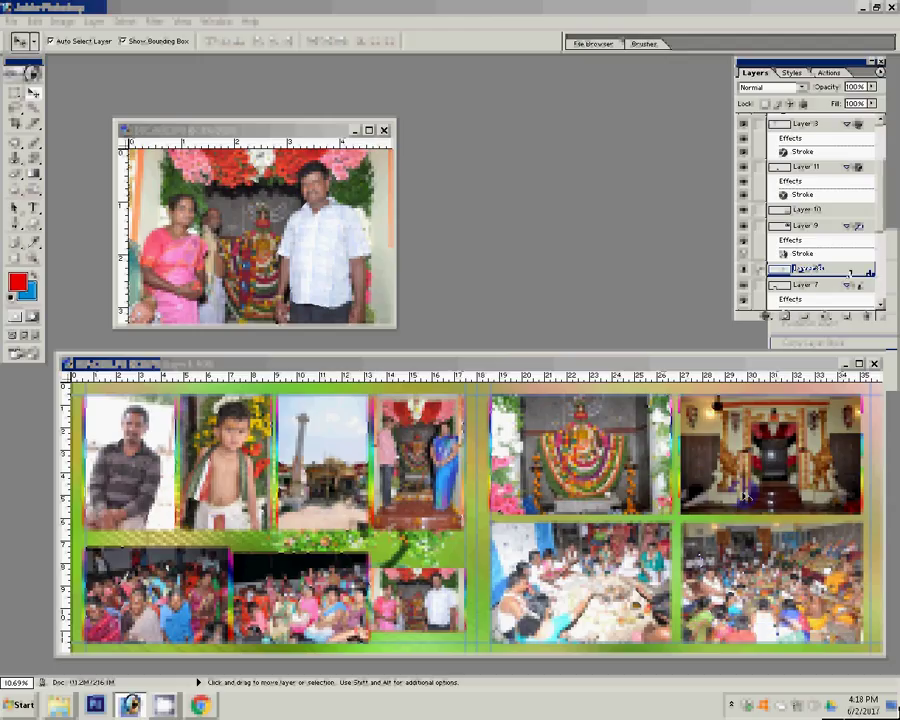
{"action": "key", "text": "Return"}
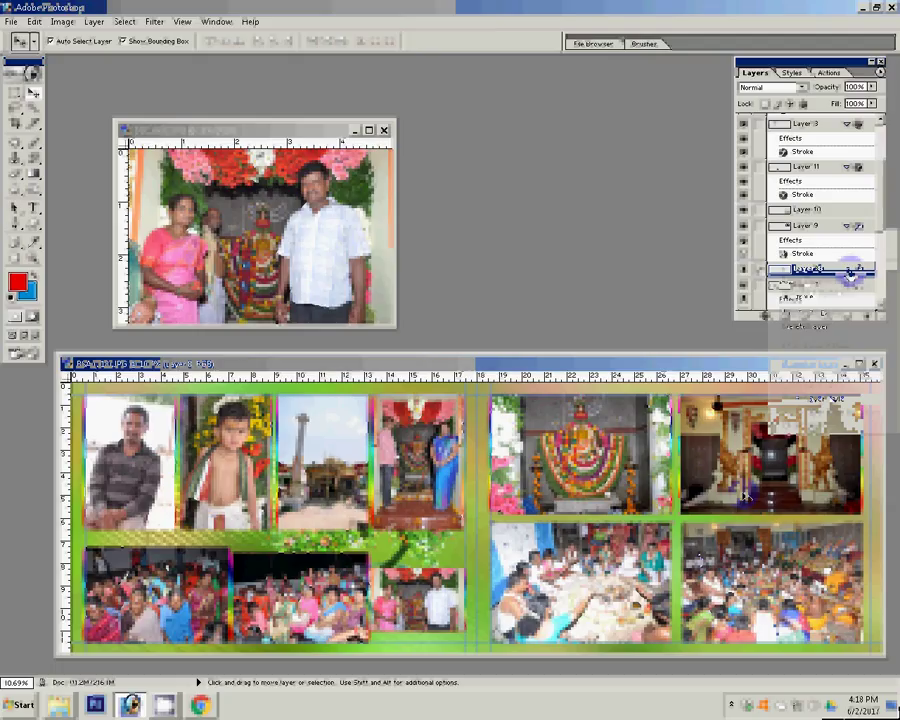
{"action": "double_click", "coordinate": [808, 209]}
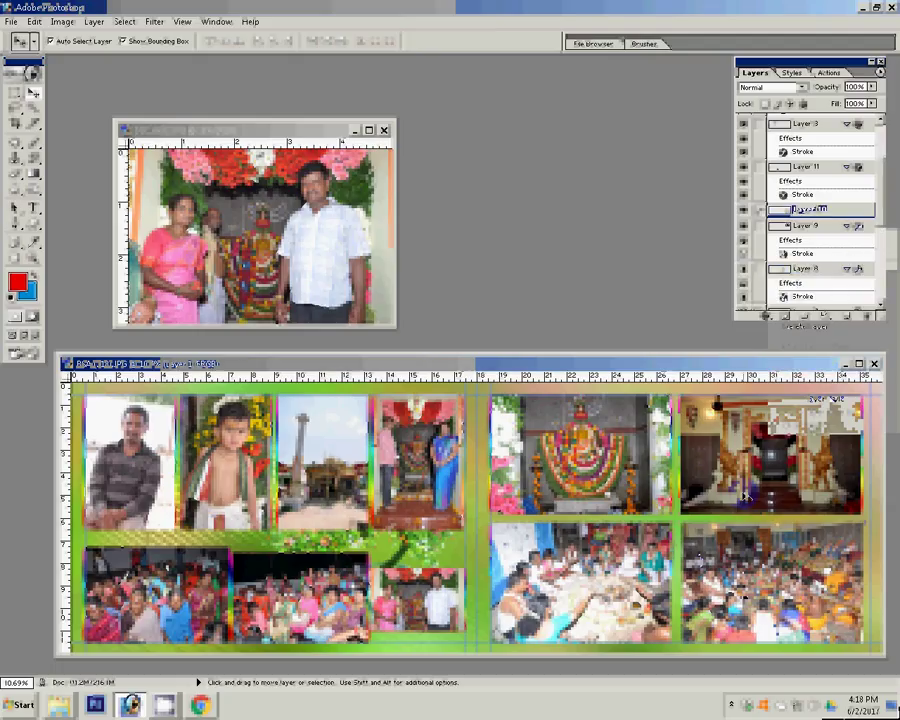
{"action": "left_click", "coordinate": [853, 216]}
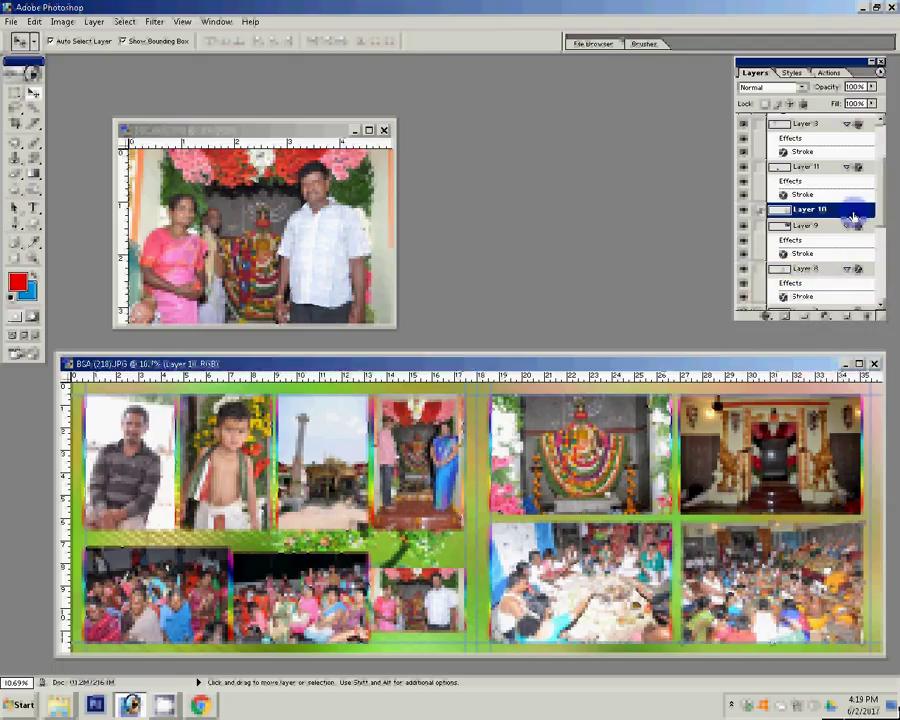
{"action": "right_click", "coordinate": [853, 216]}
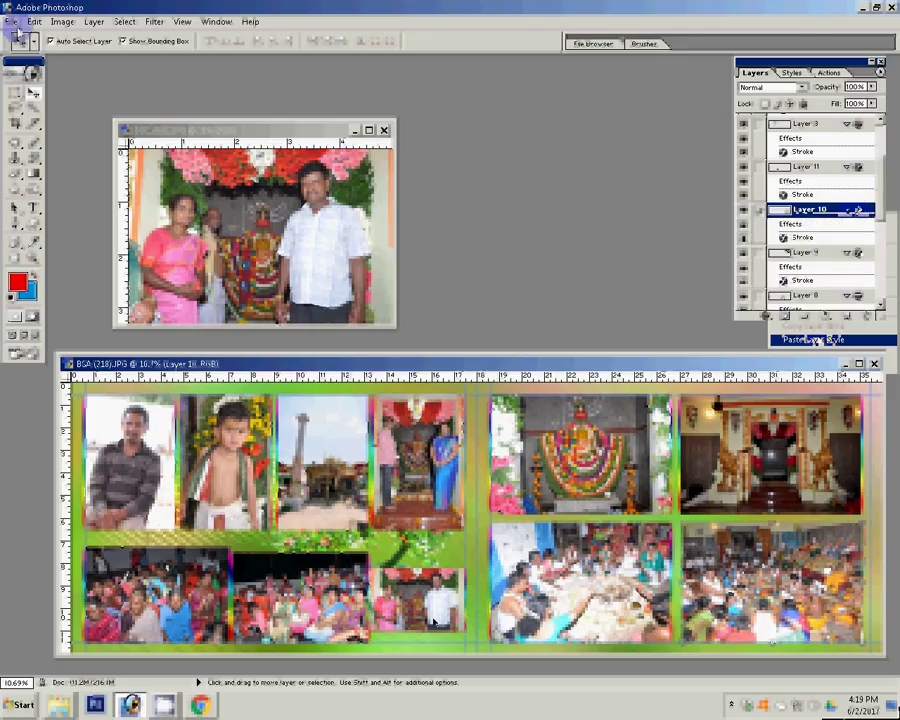
Save the spread as Photoshop PSD file '32' in a client folder on Local Disk (G:).
{"action": "left_click", "coordinate": [12, 21]}
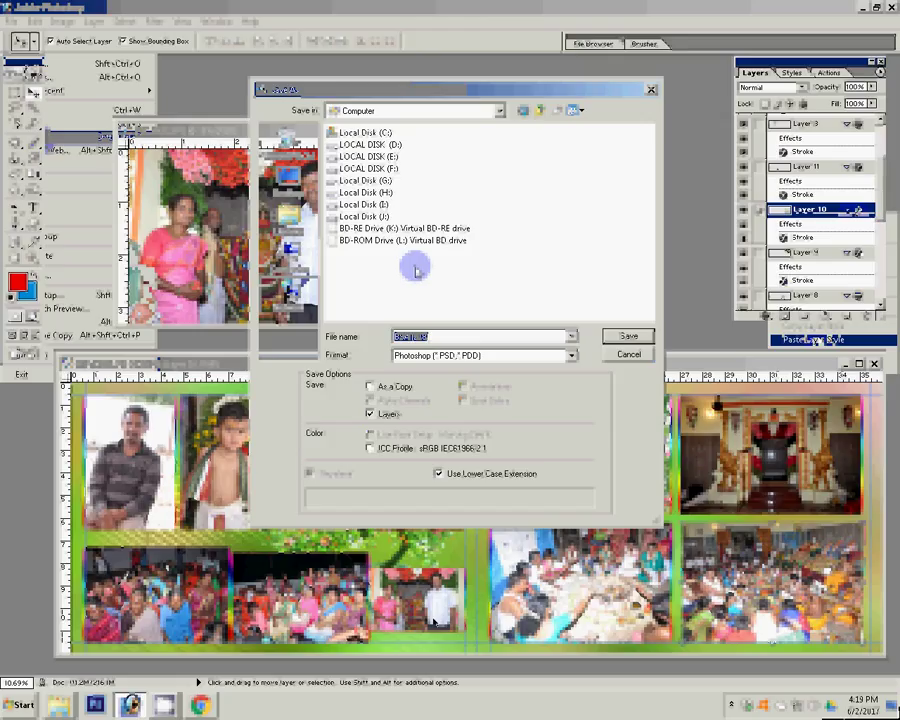
{"action": "double_click", "coordinate": [415, 266]}
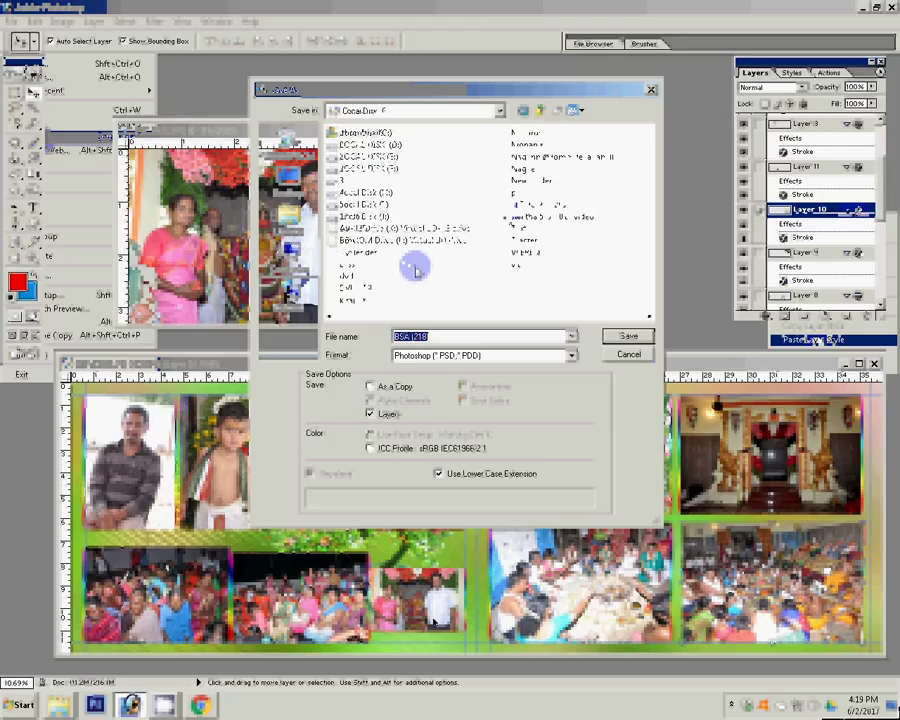
{"action": "left_click", "coordinate": [640, 340]}
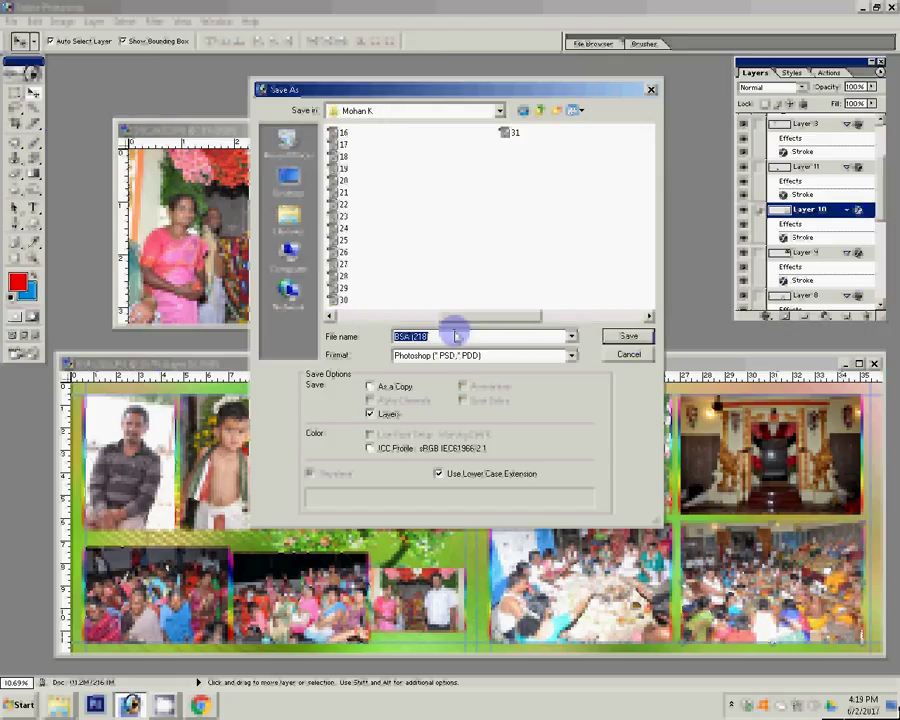
{"action": "type", "text": "31"}
{"action": "key", "text": "BackSpace"}
{"action": "type", "text": "2"}
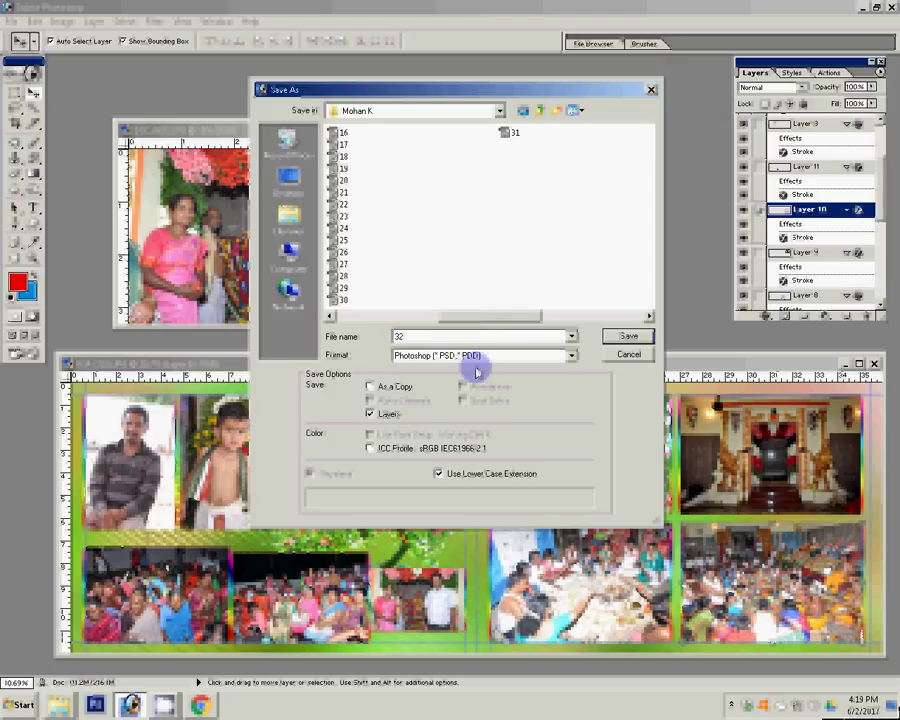
{"action": "left_click", "coordinate": [617, 337]}
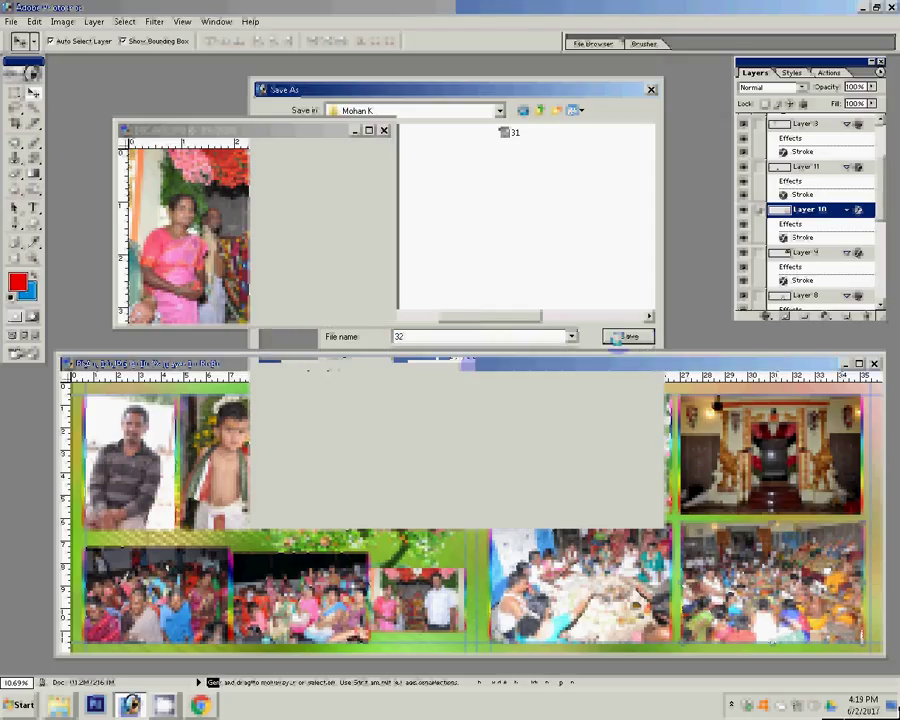